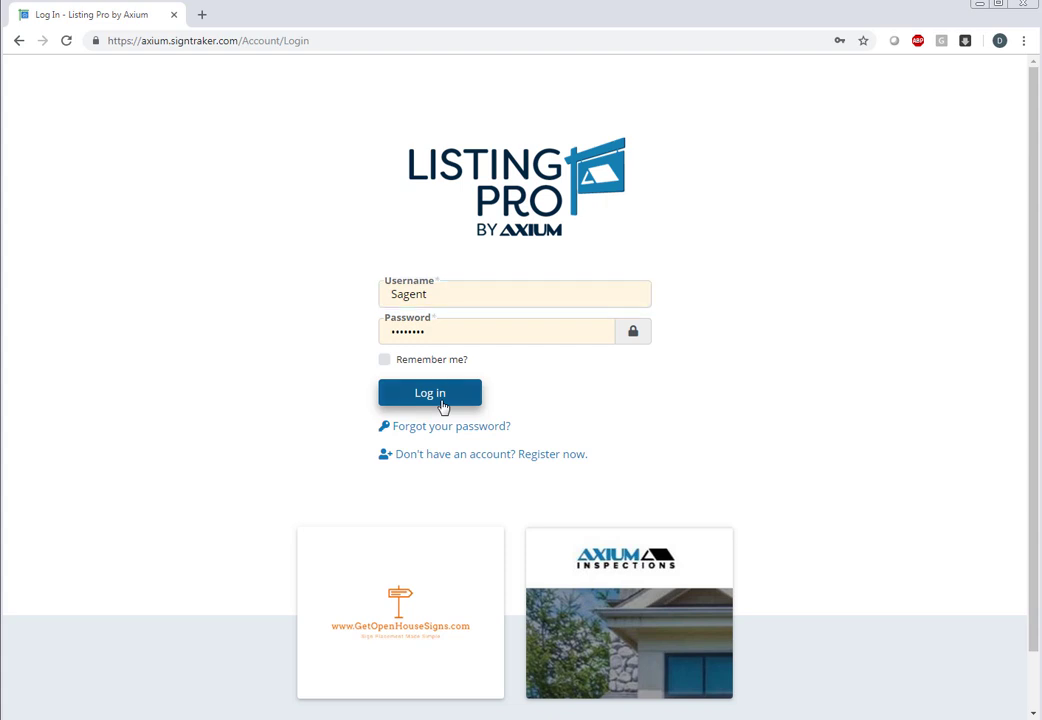
Log in to the agent account and open the user name menu at the top right.
{"action": "left_click", "coordinate": [443, 394]}
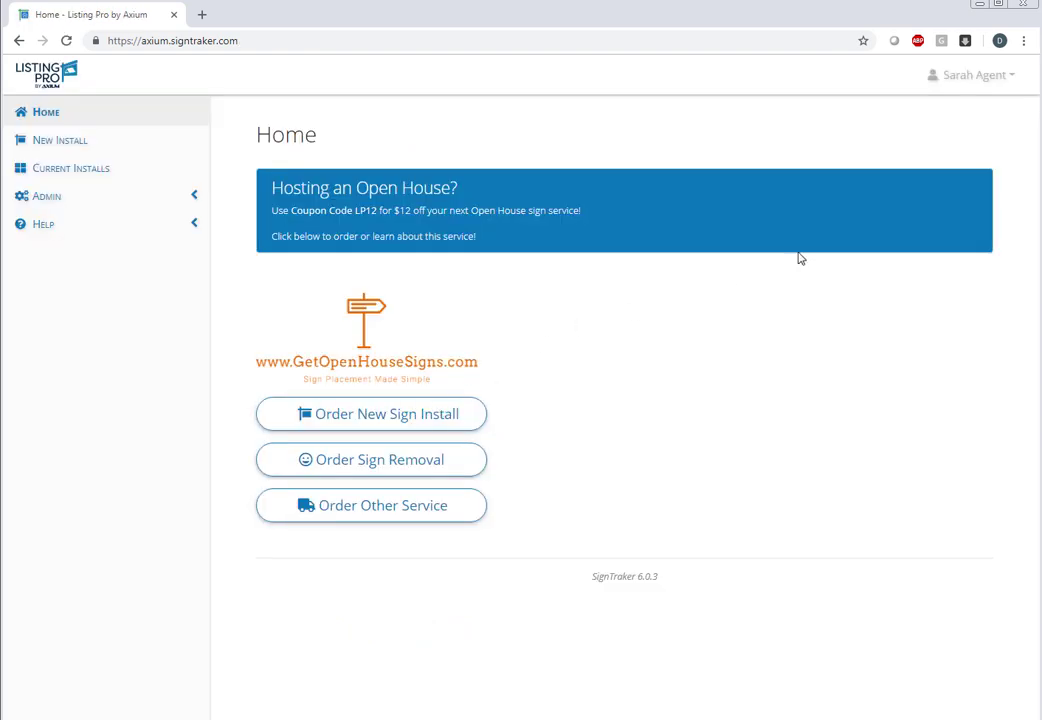
{"action": "left_click", "coordinate": [983, 84]}
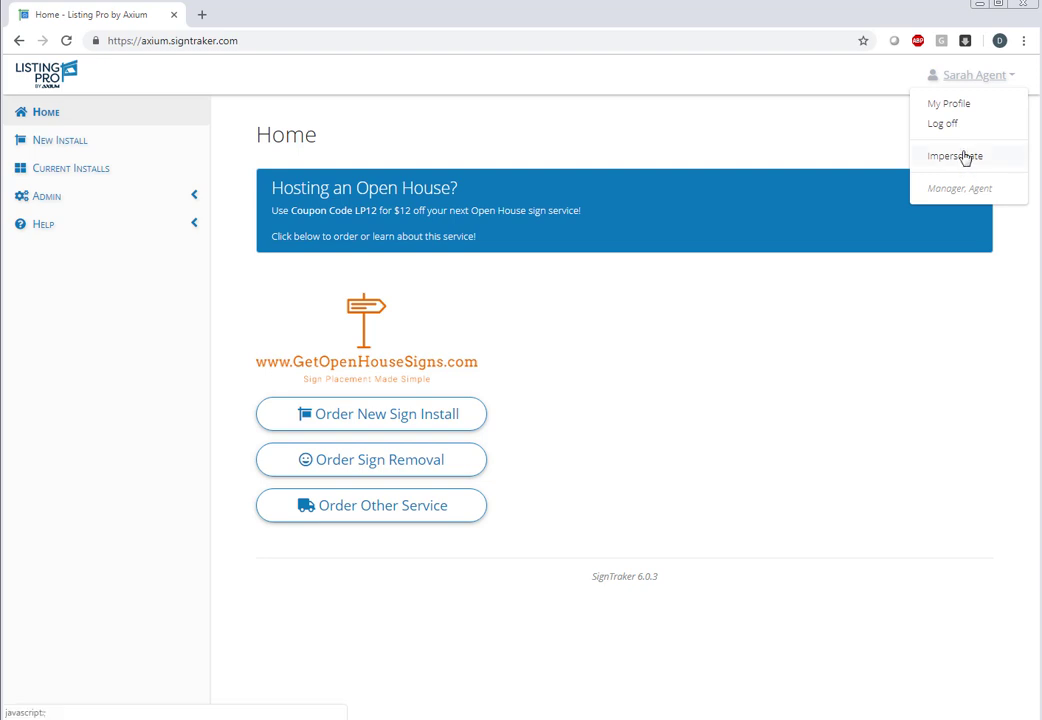
{"action": "left_click", "coordinate": [960, 157]}
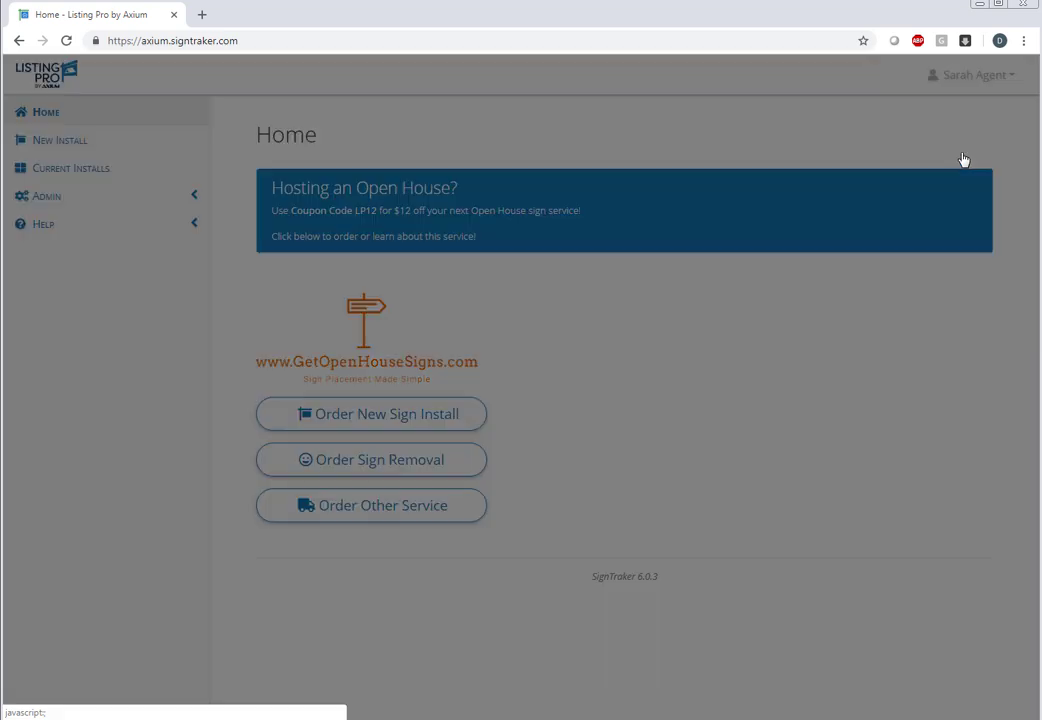
{"action": "left_click", "coordinate": [678, 148]}
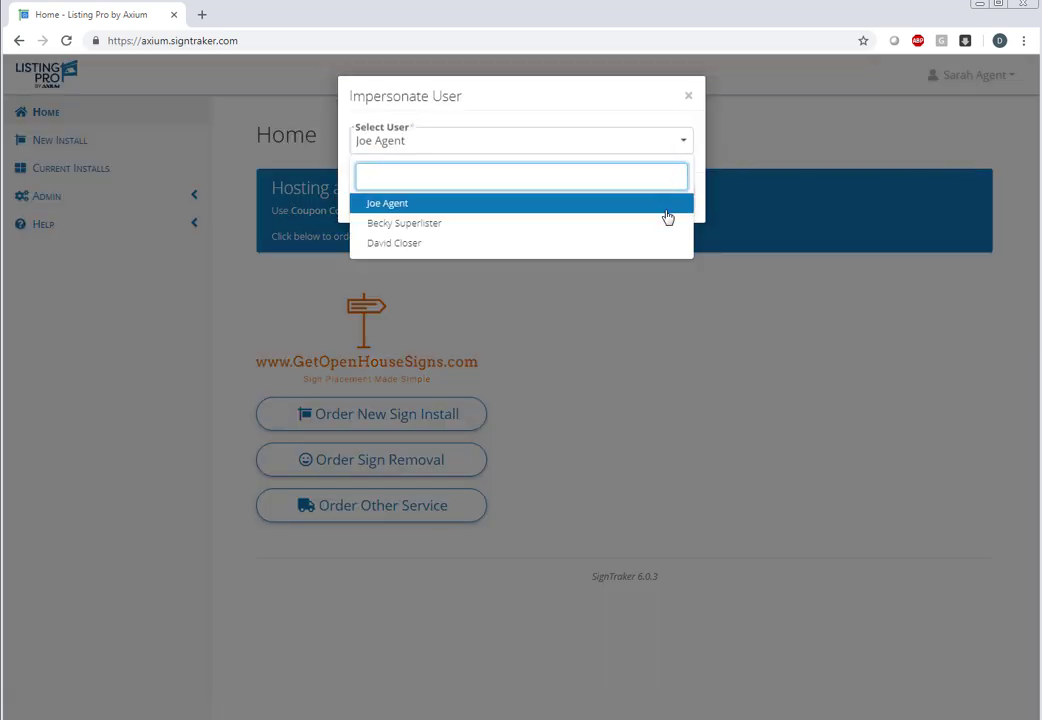
{"action": "left_click", "coordinate": [621, 223]}
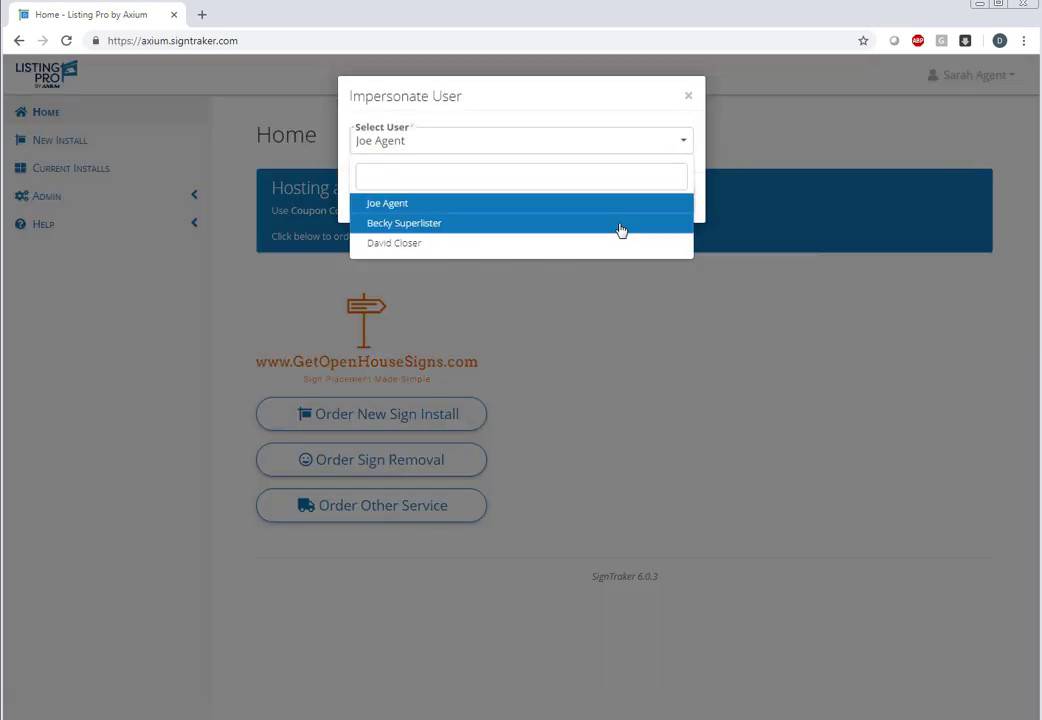
{"action": "left_click", "coordinate": [621, 223]}
{"action": "left_click", "coordinate": [643, 205]}
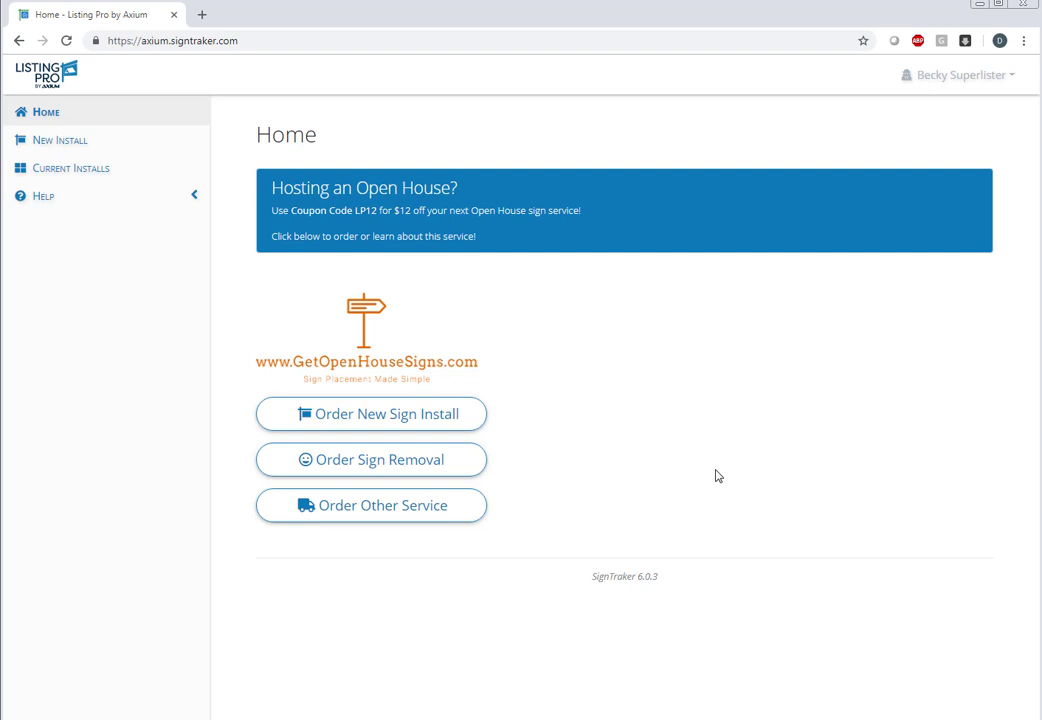
{"action": "left_click", "coordinate": [954, 80]}
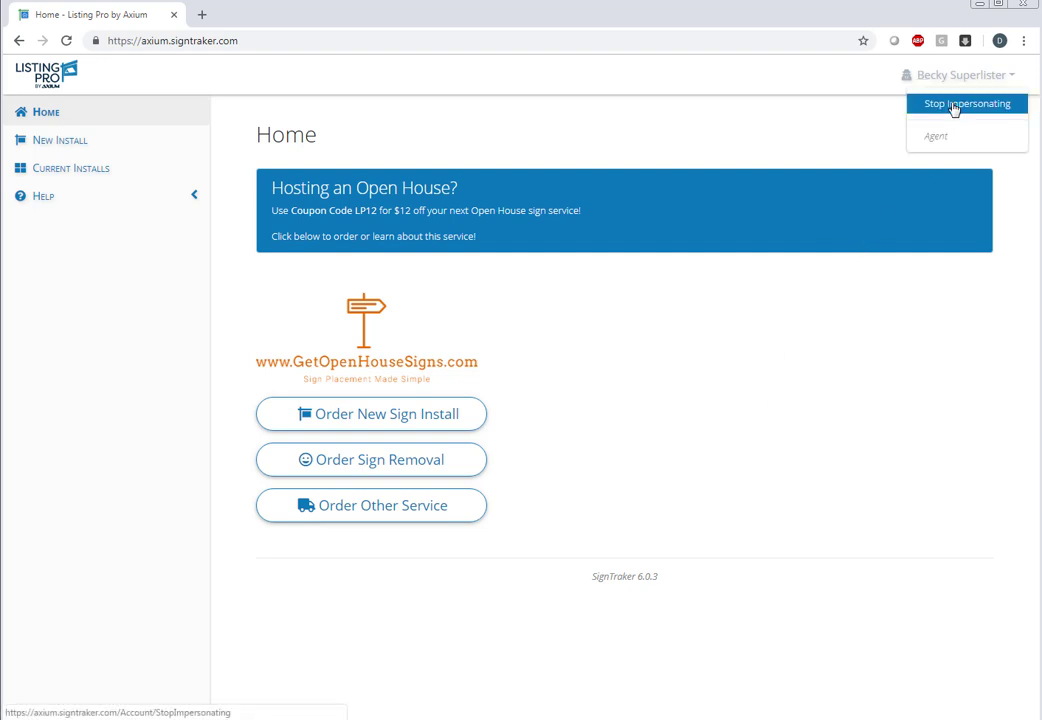
{"action": "left_click", "coordinate": [954, 106]}
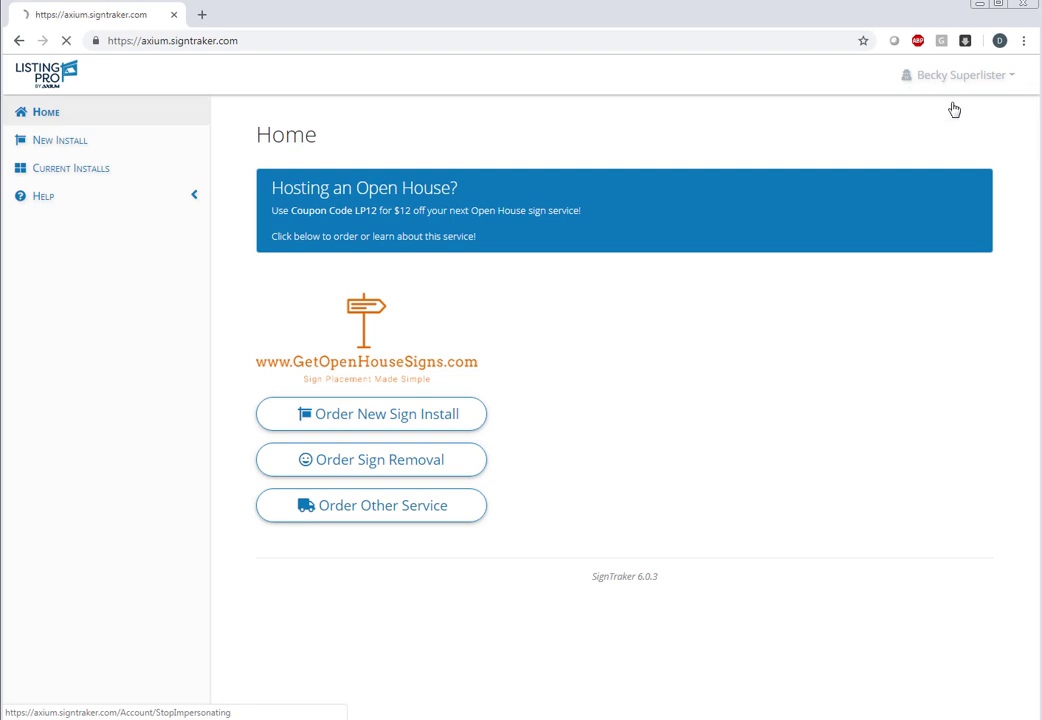
Add the available manager as a profile delegate under My Profile, then return to Home.
{"action": "left_click", "coordinate": [977, 84]}
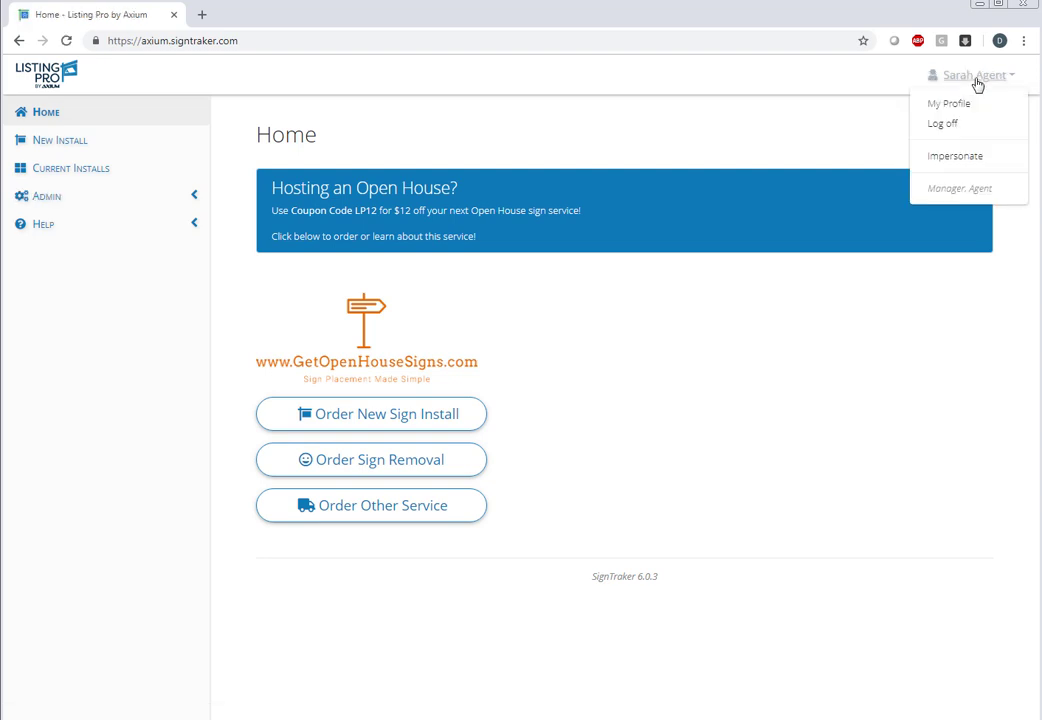
{"action": "left_click", "coordinate": [966, 104]}
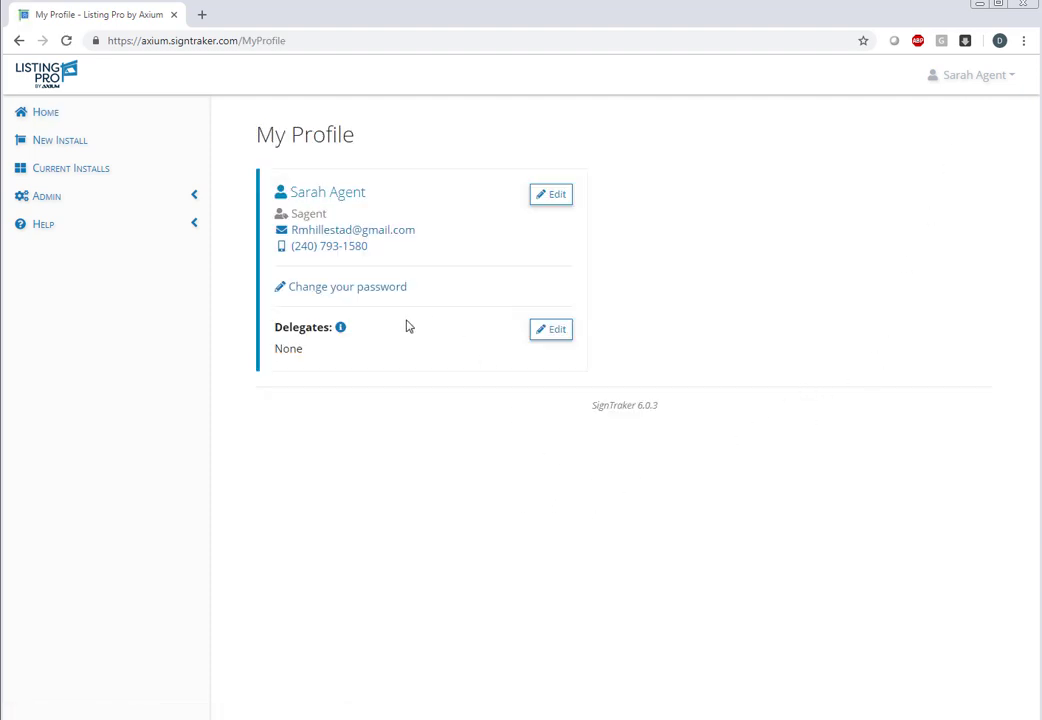
{"action": "left_click", "coordinate": [563, 333]}
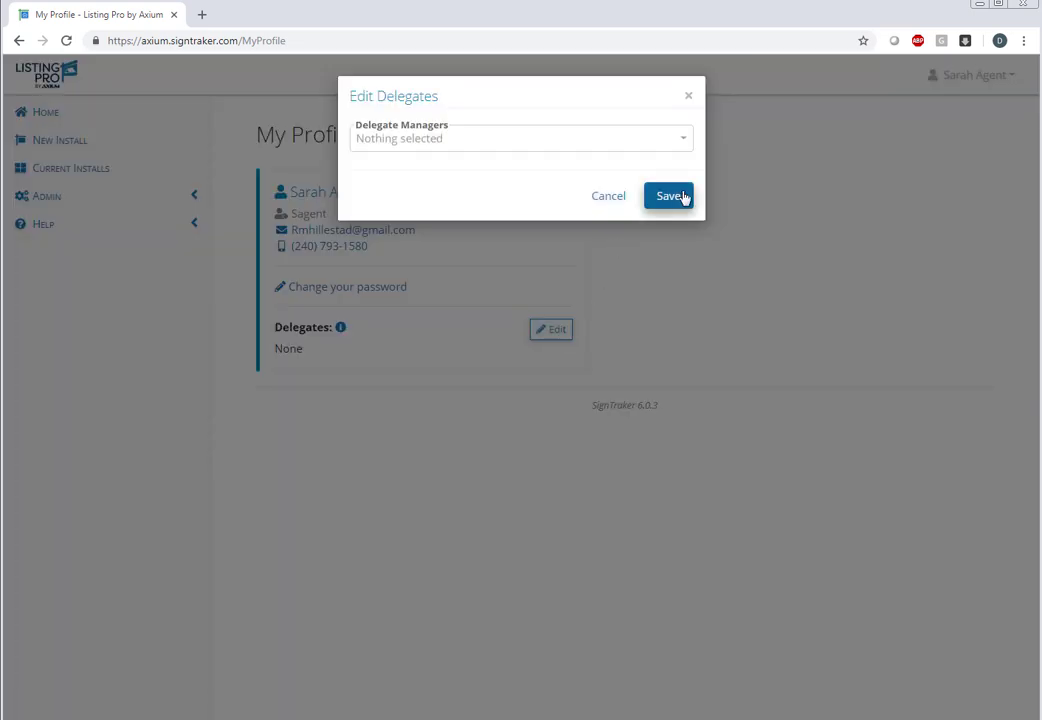
{"action": "left_click", "coordinate": [674, 141]}
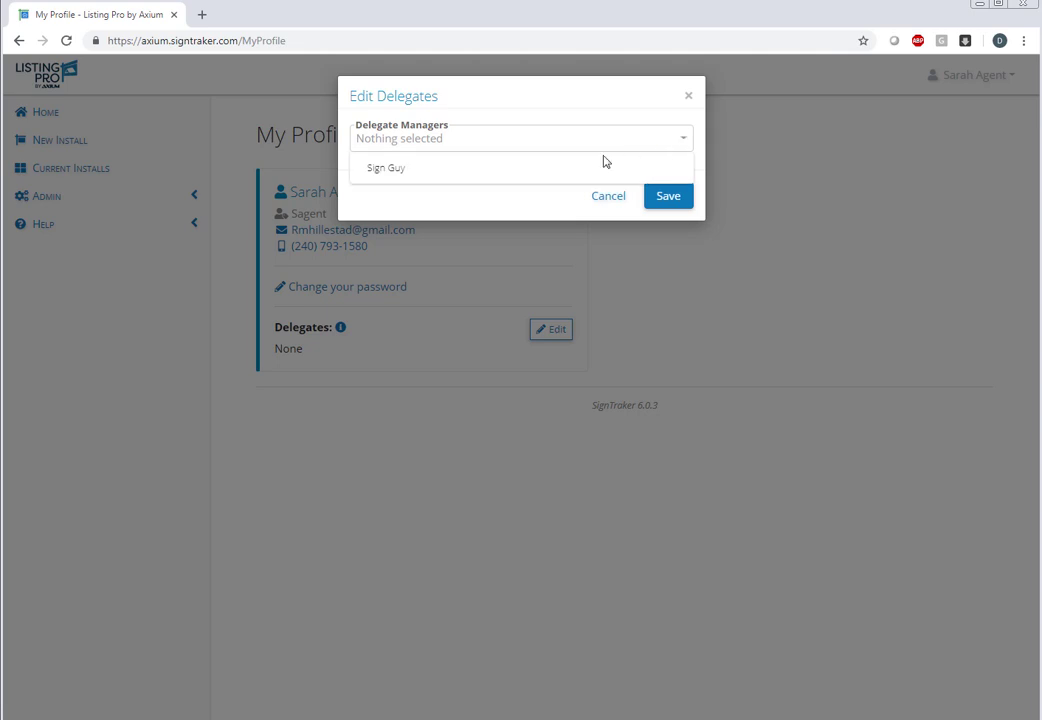
{"action": "left_click", "coordinate": [543, 177]}
{"action": "left_click", "coordinate": [664, 200]}
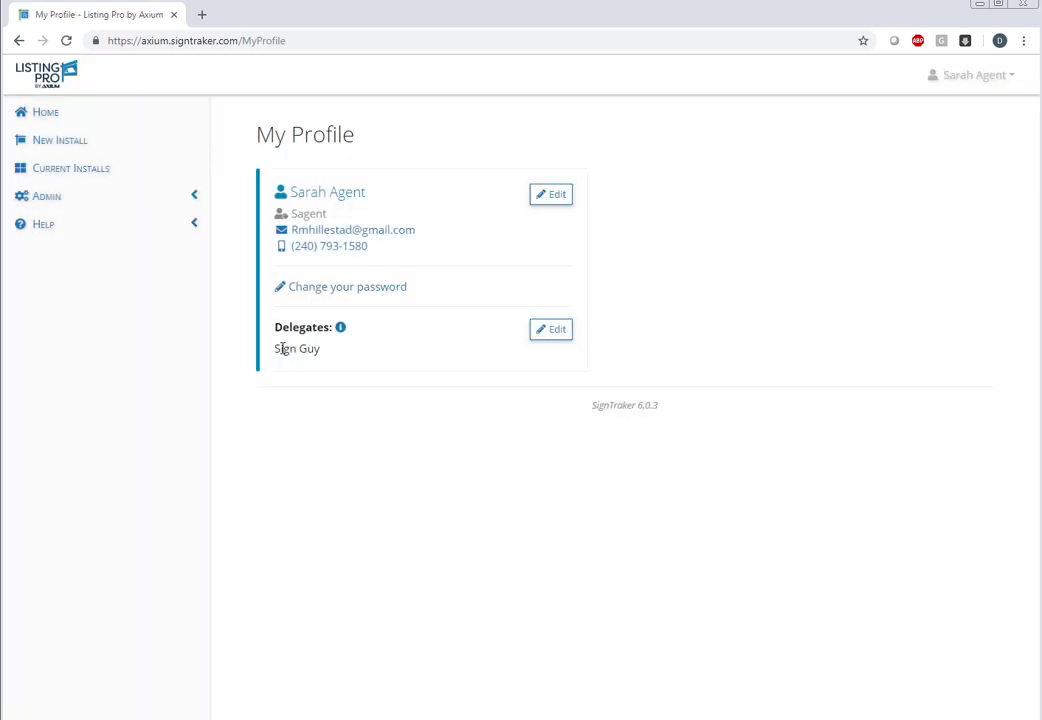
{"action": "left_click_drag", "start_coordinate": [278, 350], "coordinate": [333, 365]}
{"action": "left_click", "coordinate": [963, 82]}
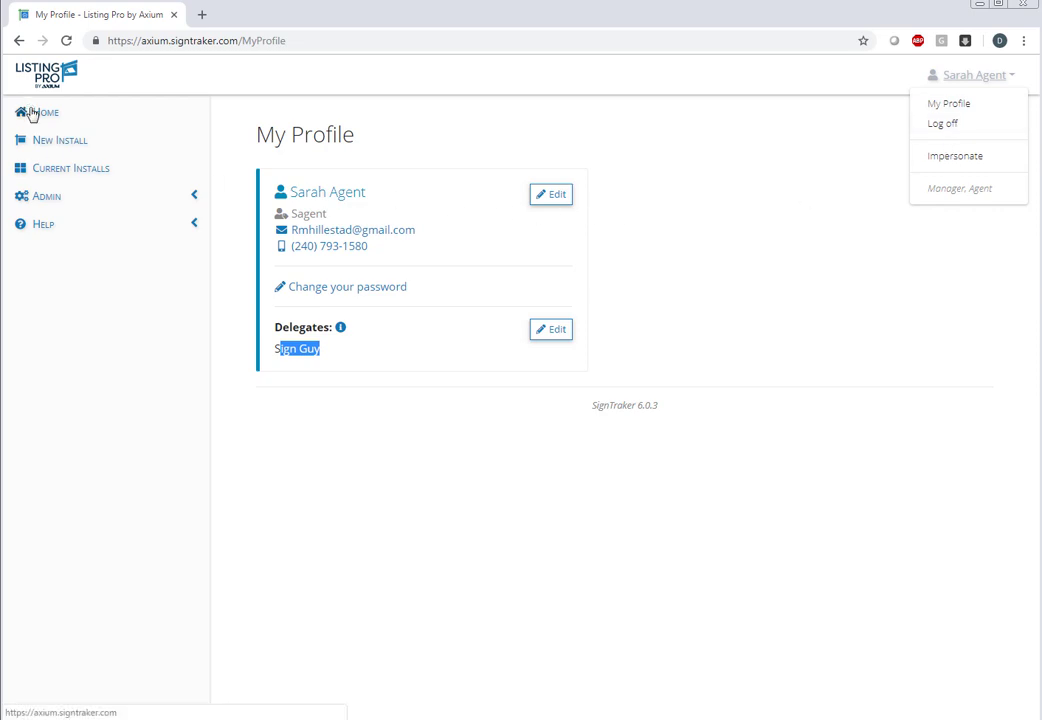
{"action": "left_click", "coordinate": [32, 113]}
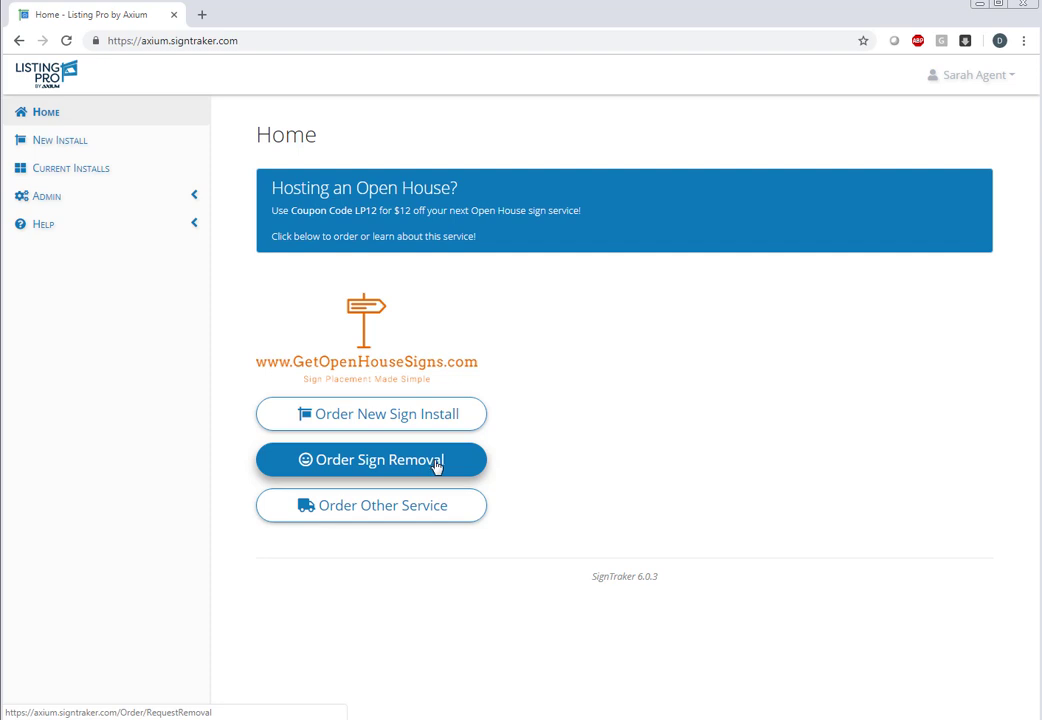
Look over the empty Order Sign Removal service form, then go back to Home.
{"action": "left_click", "coordinate": [428, 522]}
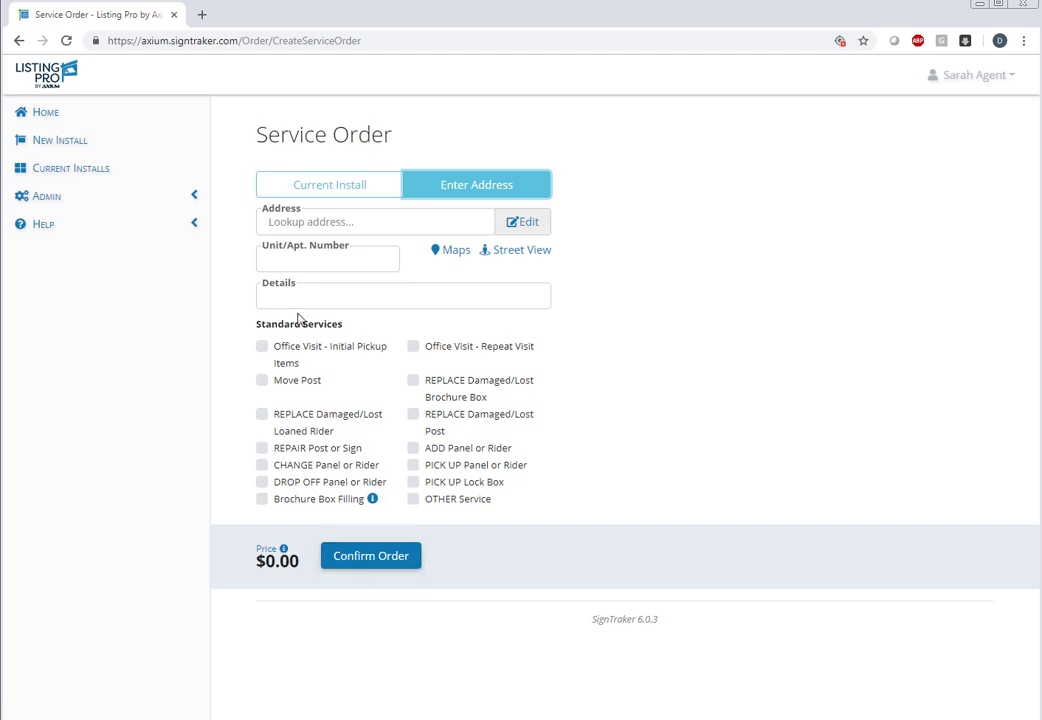
{"action": "left_click", "coordinate": [45, 112]}
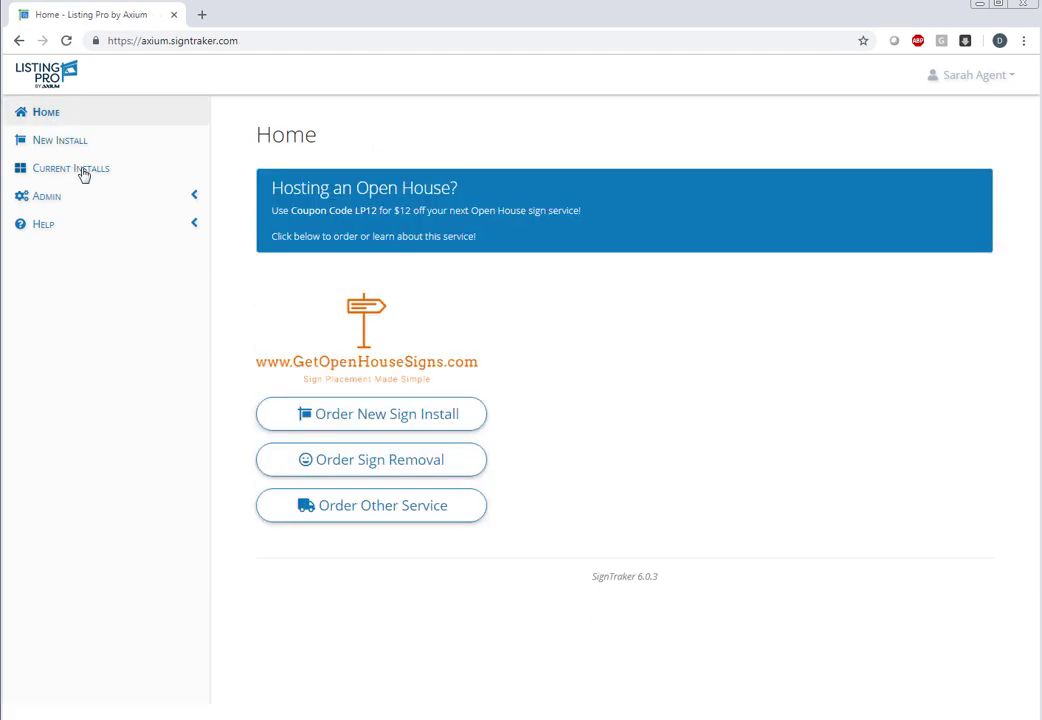
{"action": "left_click", "coordinate": [368, 424]}
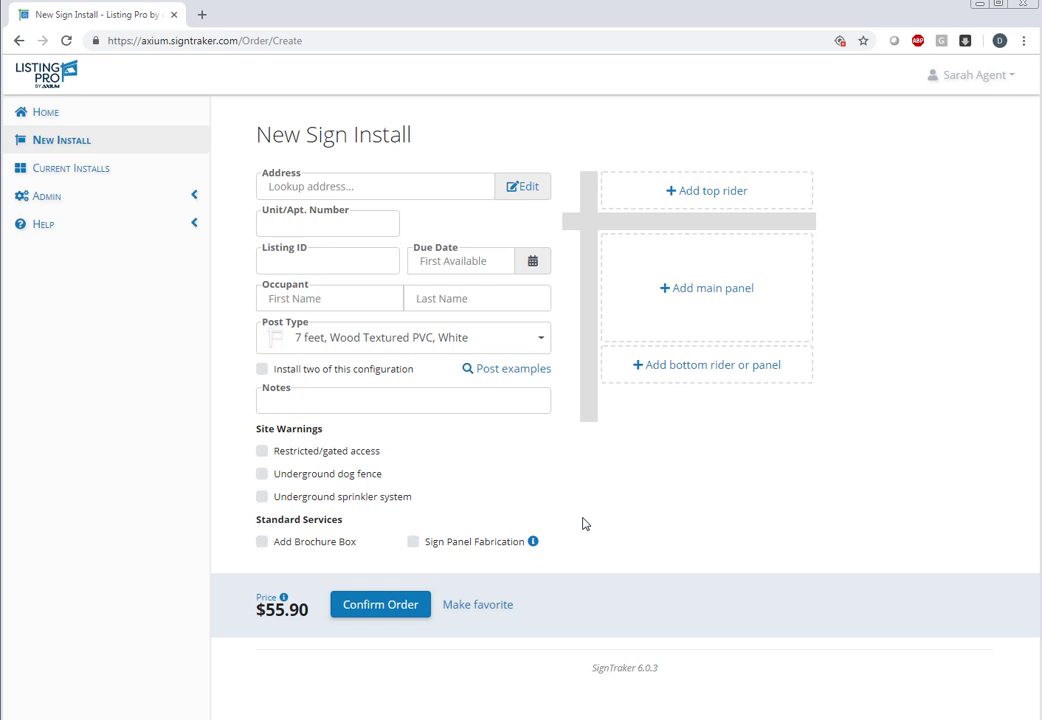
{"action": "left_click", "coordinate": [400, 190]}
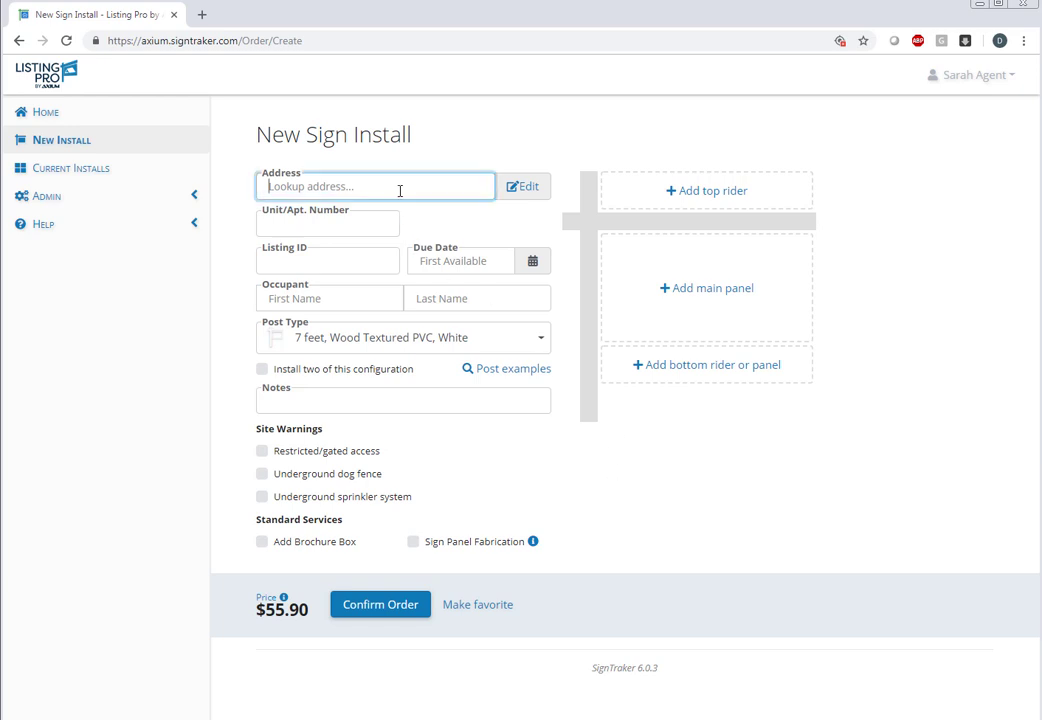
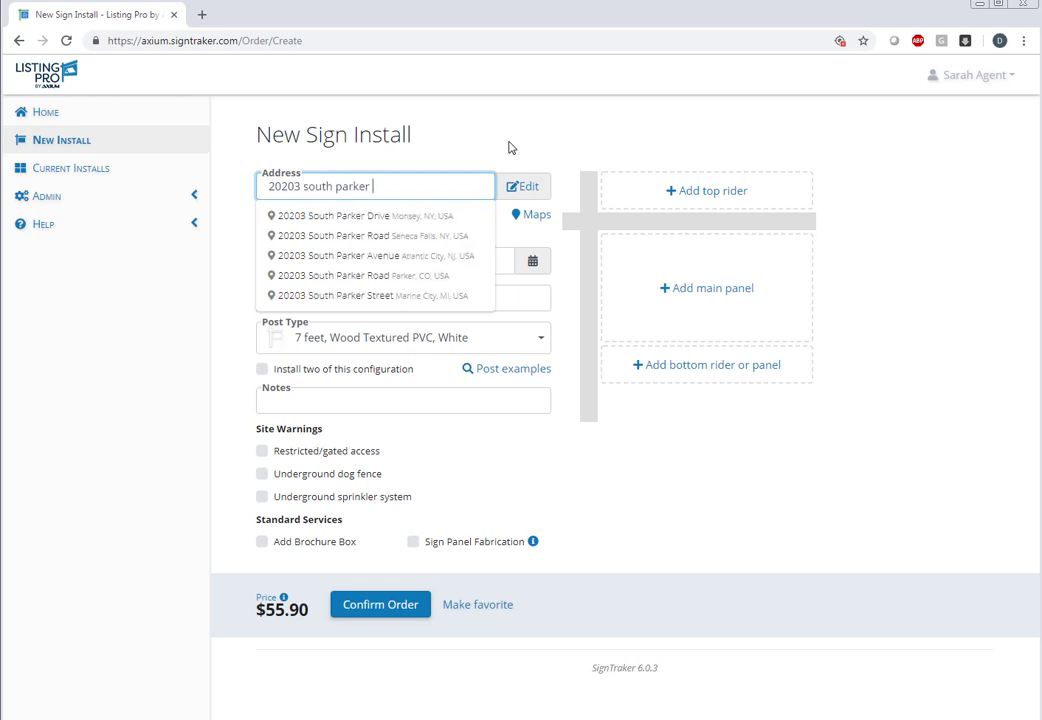
{"action": "key", "text": "Down"}
{"action": "key", "text": "Down"}
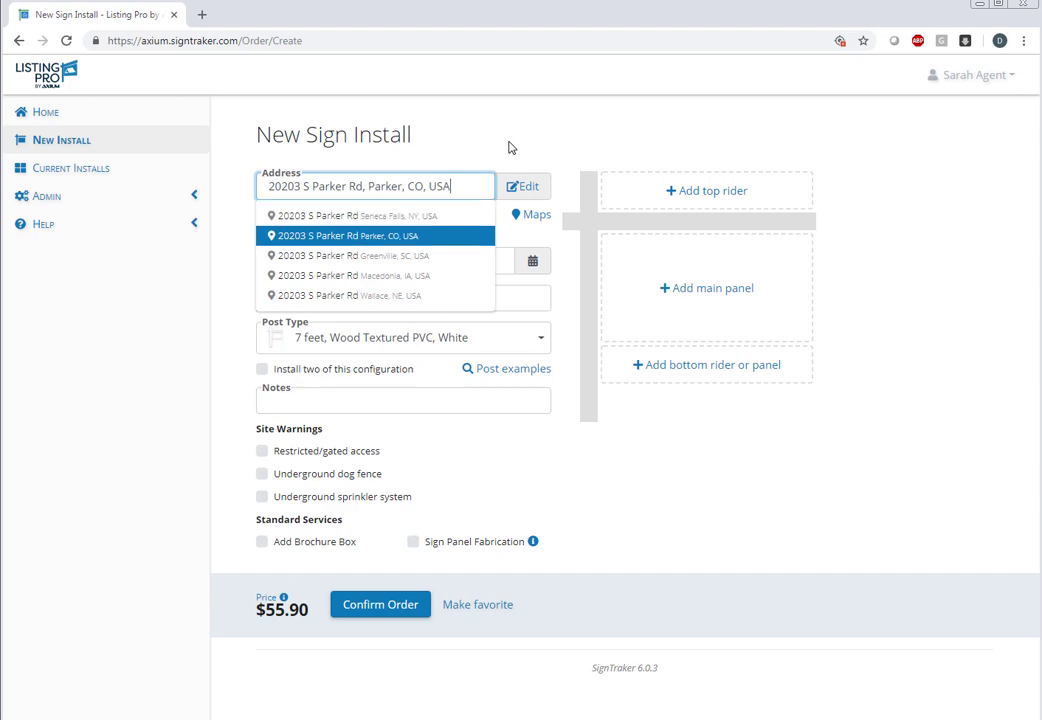
{"action": "key", "text": "Return"}
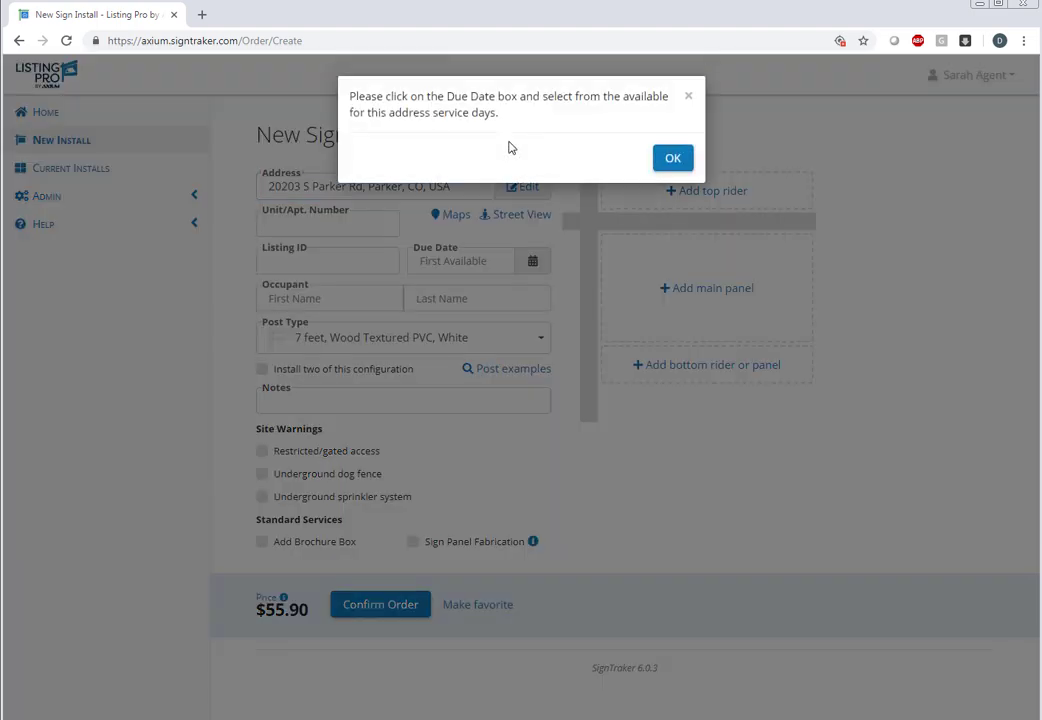
{"action": "left_click", "coordinate": [667, 158]}
{"action": "left_click", "coordinate": [490, 260]}
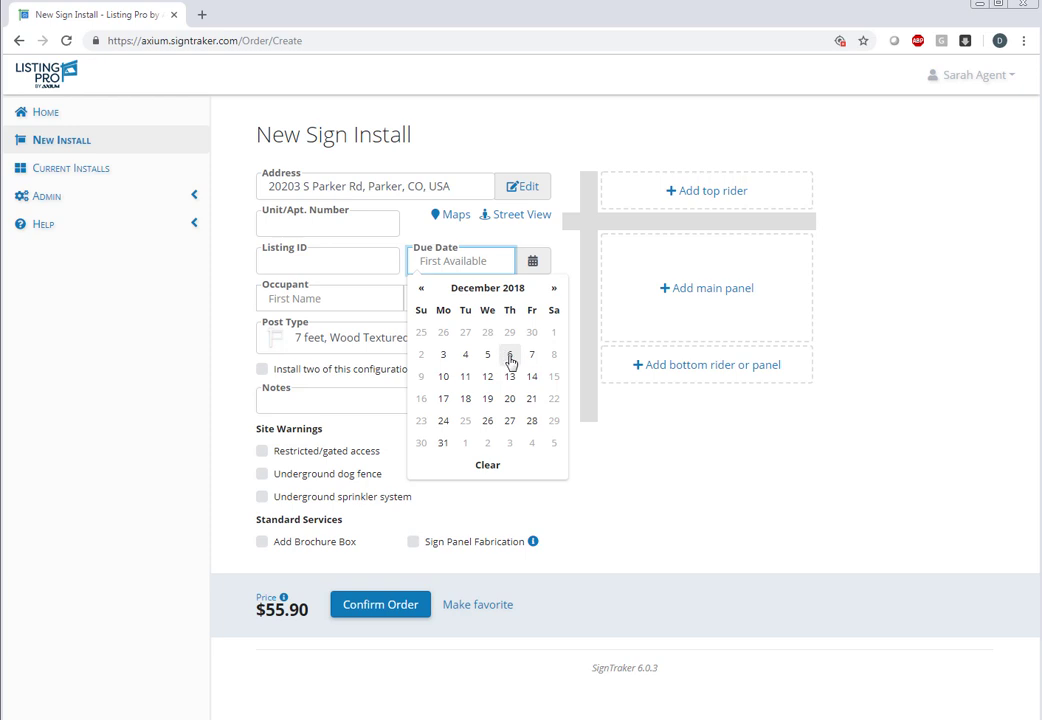
Set the due date to 12/6/2018 and move through the occupant name fields.
{"action": "left_click", "coordinate": [511, 361]}
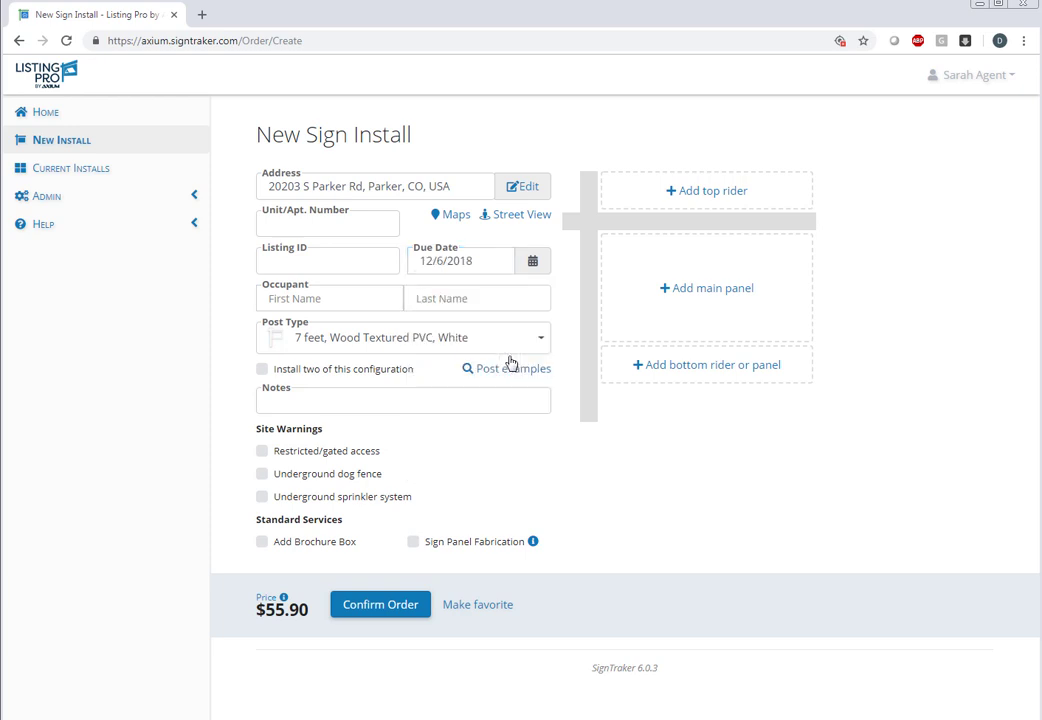
{"action": "left_click", "coordinate": [388, 298]}
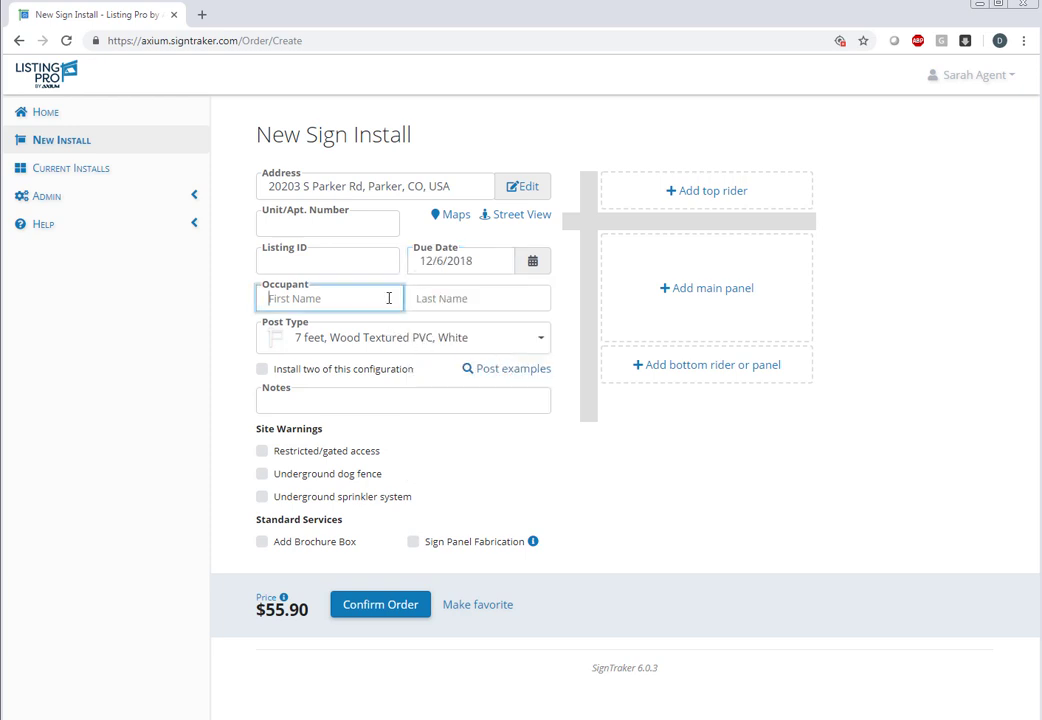
{"action": "left_click", "coordinate": [450, 293]}
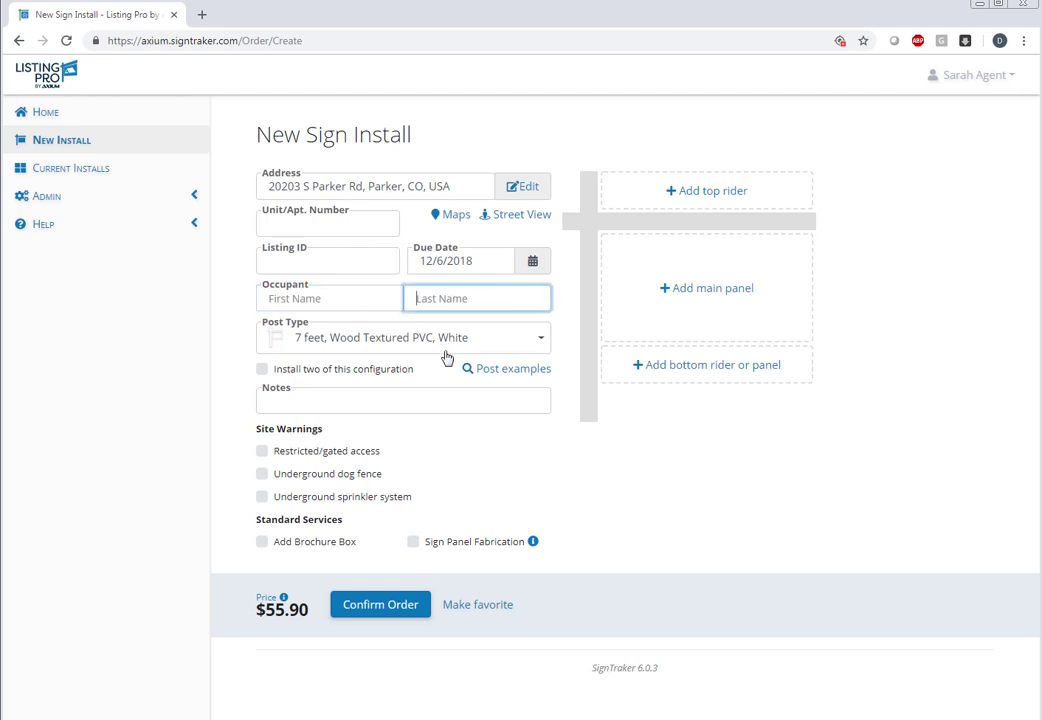
Try Window Sign as post type, then revert to 7 feet, Wood Textured PVC, White.
{"action": "left_click", "coordinate": [541, 340]}
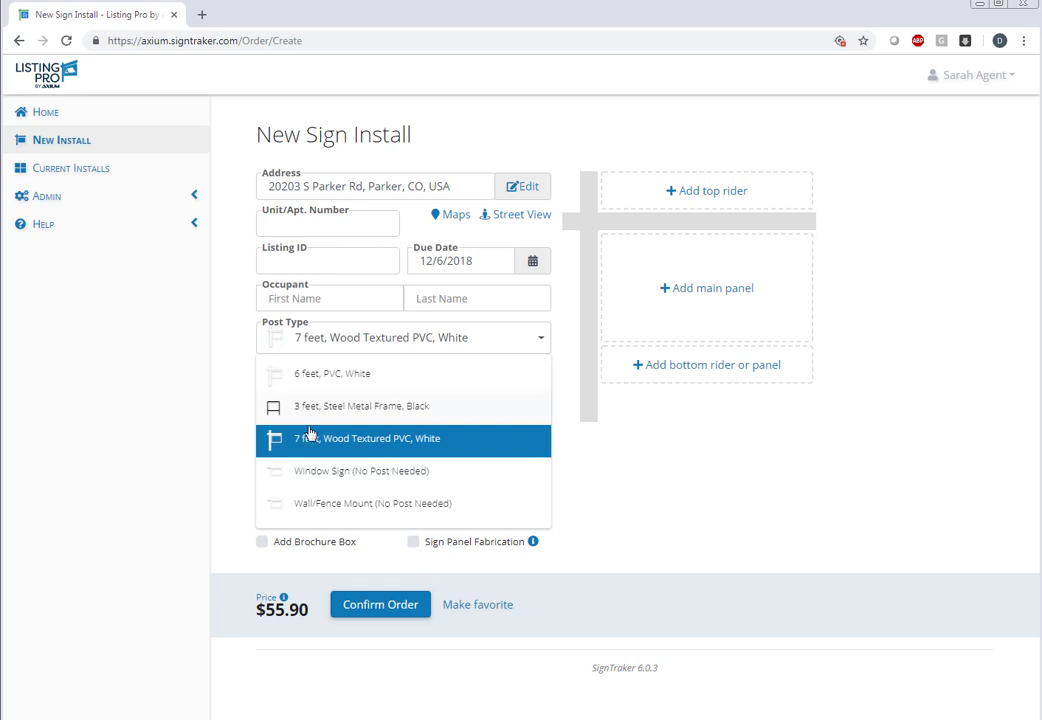
{"action": "left_click", "coordinate": [344, 478]}
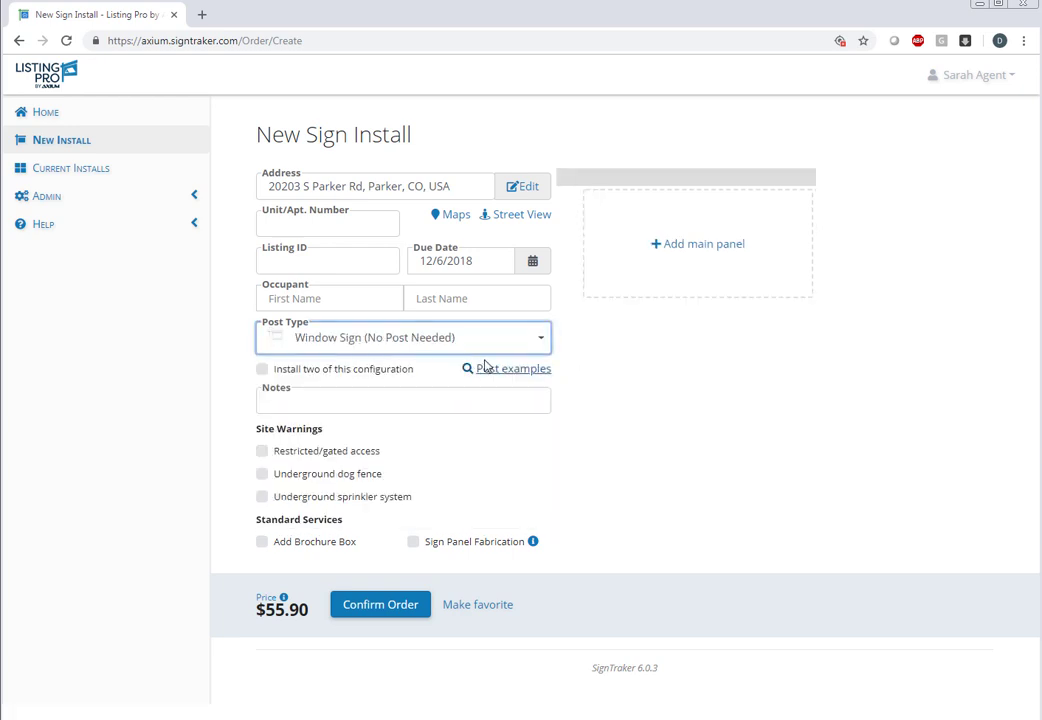
{"action": "left_click", "coordinate": [530, 348]}
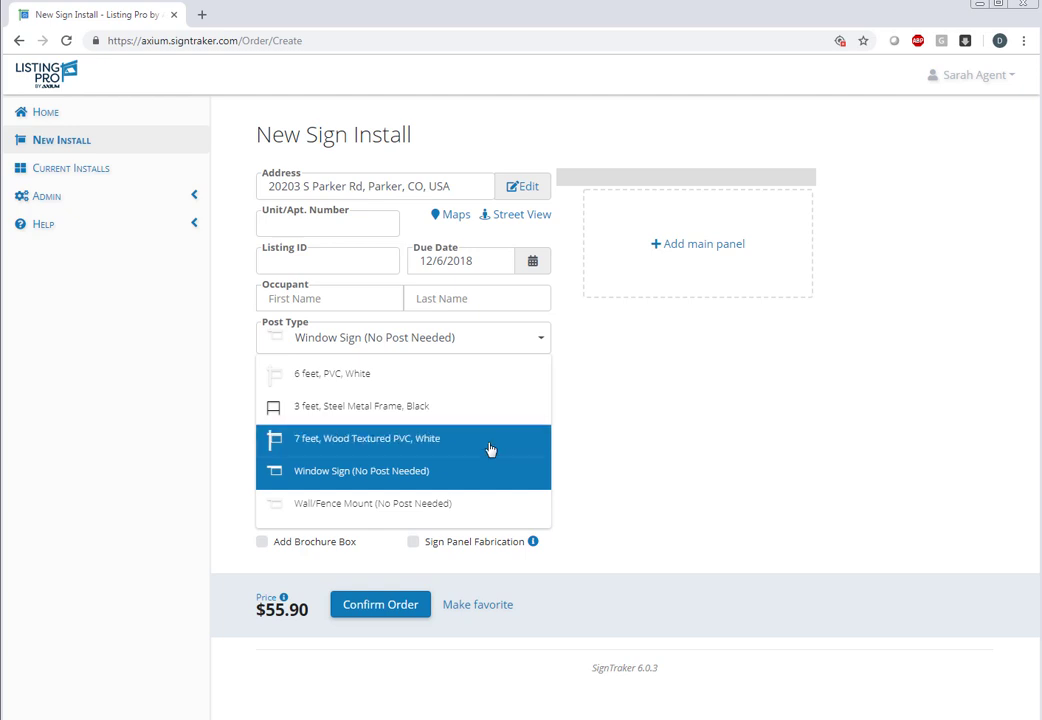
{"action": "left_click", "coordinate": [490, 446]}
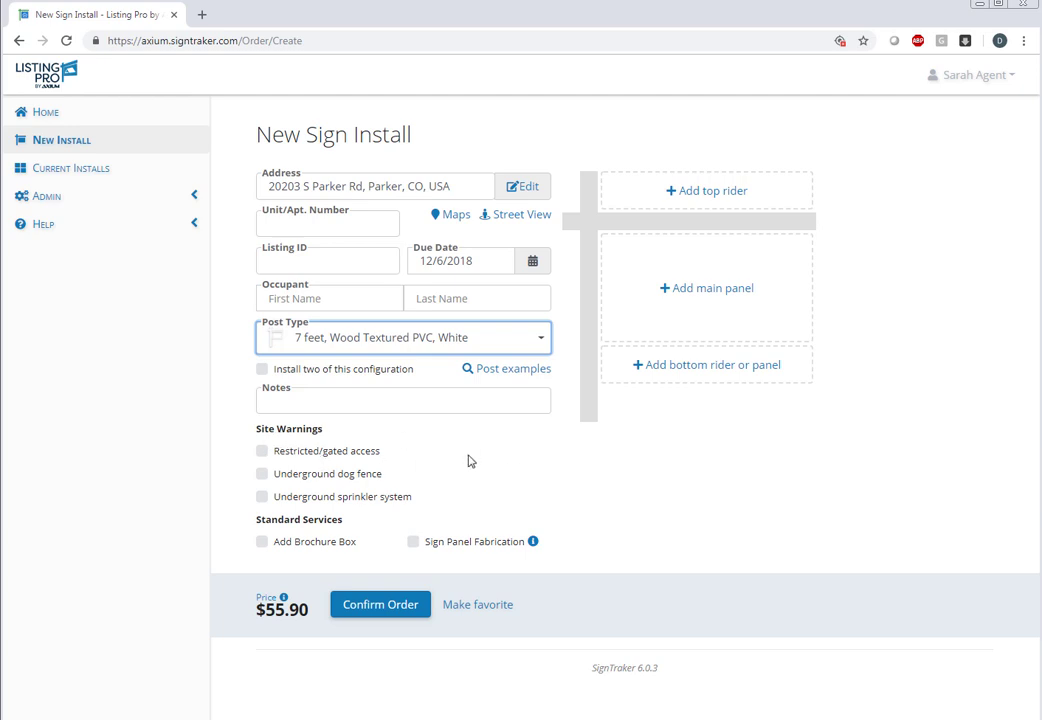
Flag restricted/gated access and begin a 'Gate Cod' note in the Notes field.
{"action": "left_click", "coordinate": [263, 452]}
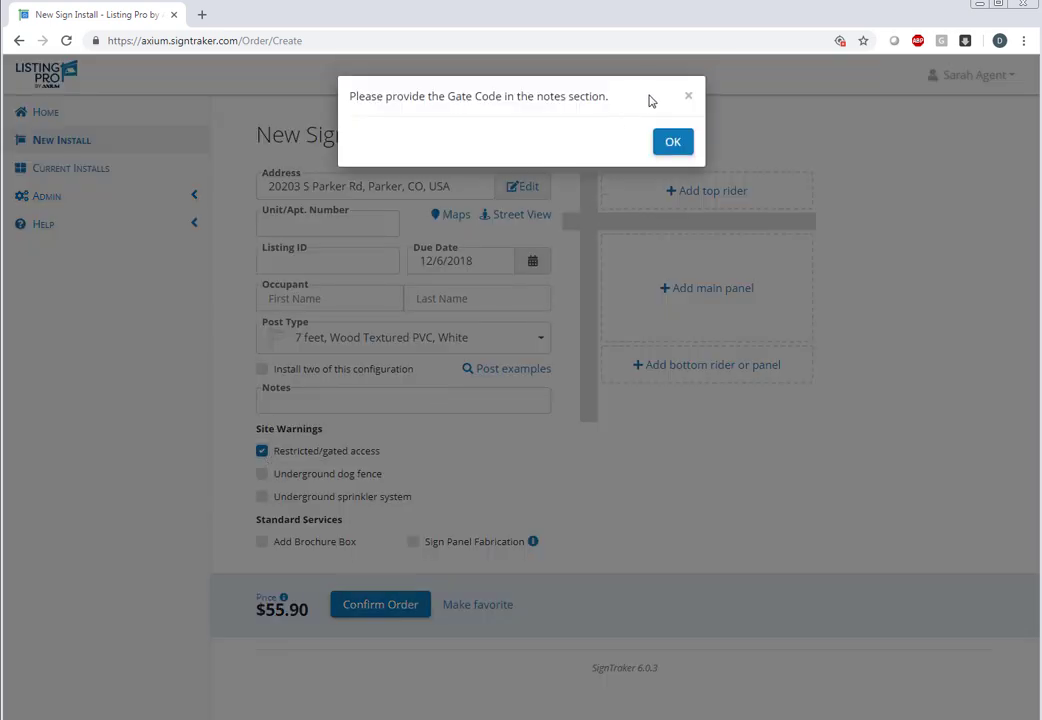
{"action": "left_click", "coordinate": [676, 152]}
{"action": "left_click", "coordinate": [413, 399]}
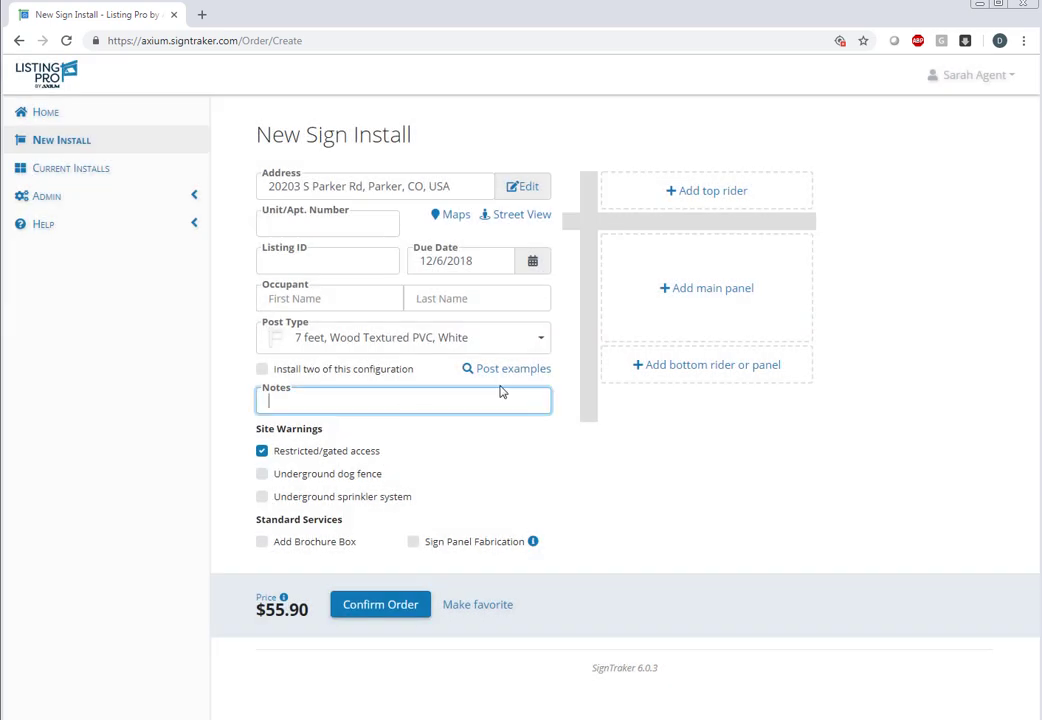
{"action": "type", "text": "Gate Code = 1234"}
Add a brochure box, raising the price to $64.90, and review the price breakdown.
{"action": "left_click", "coordinate": [516, 433]}
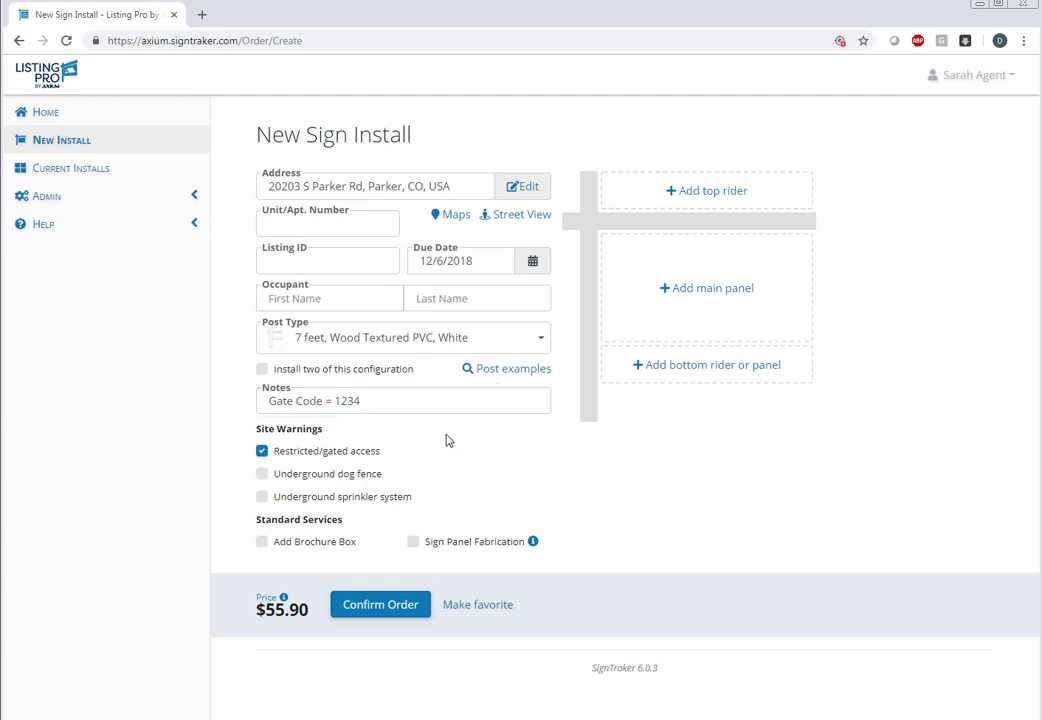
{"action": "left_click", "coordinate": [263, 542]}
{"action": "left_click", "coordinate": [283, 599]}
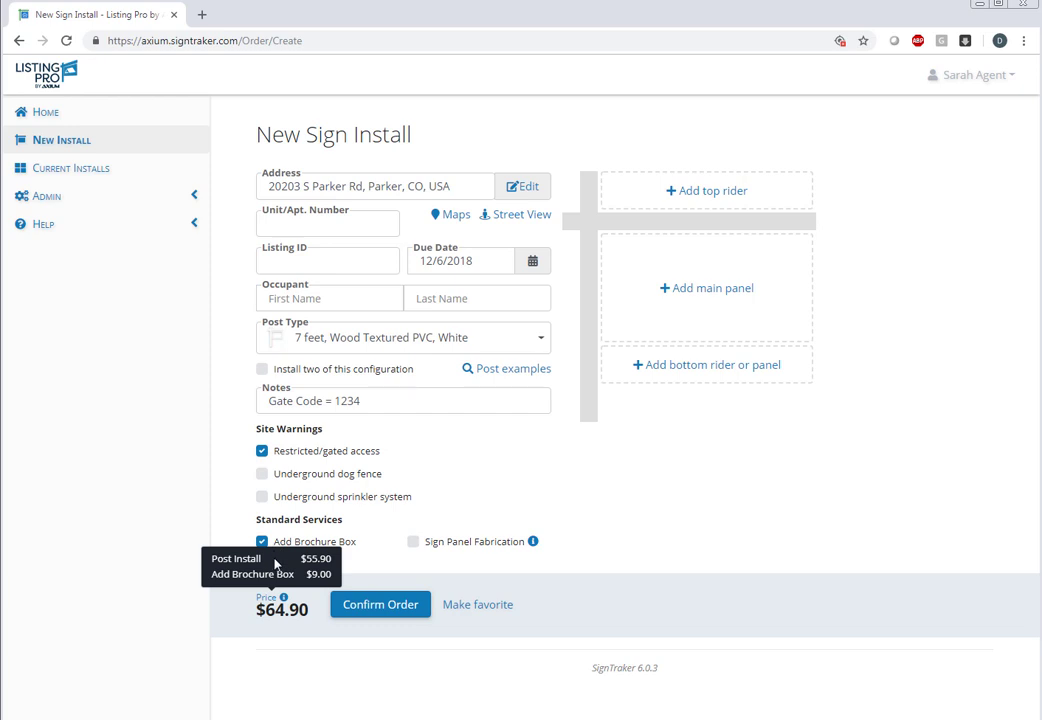
{"action": "left_click", "coordinate": [372, 562]}
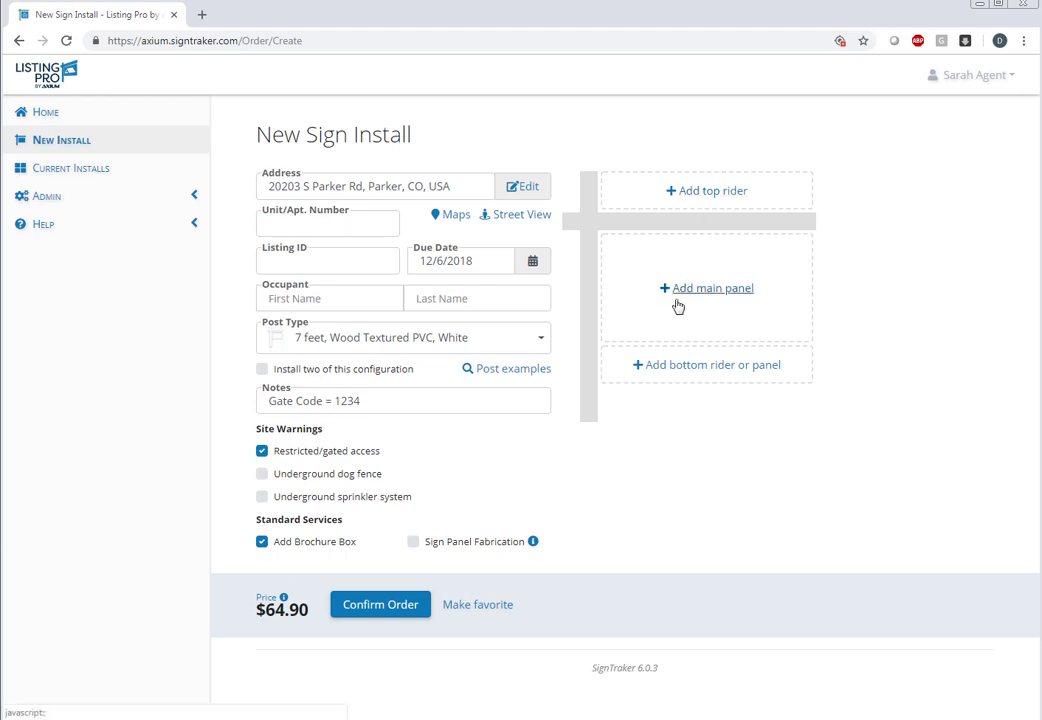
Place the agent's 30" x 20" contact panel on the sign as the main panel.
{"action": "left_click", "coordinate": [677, 300]}
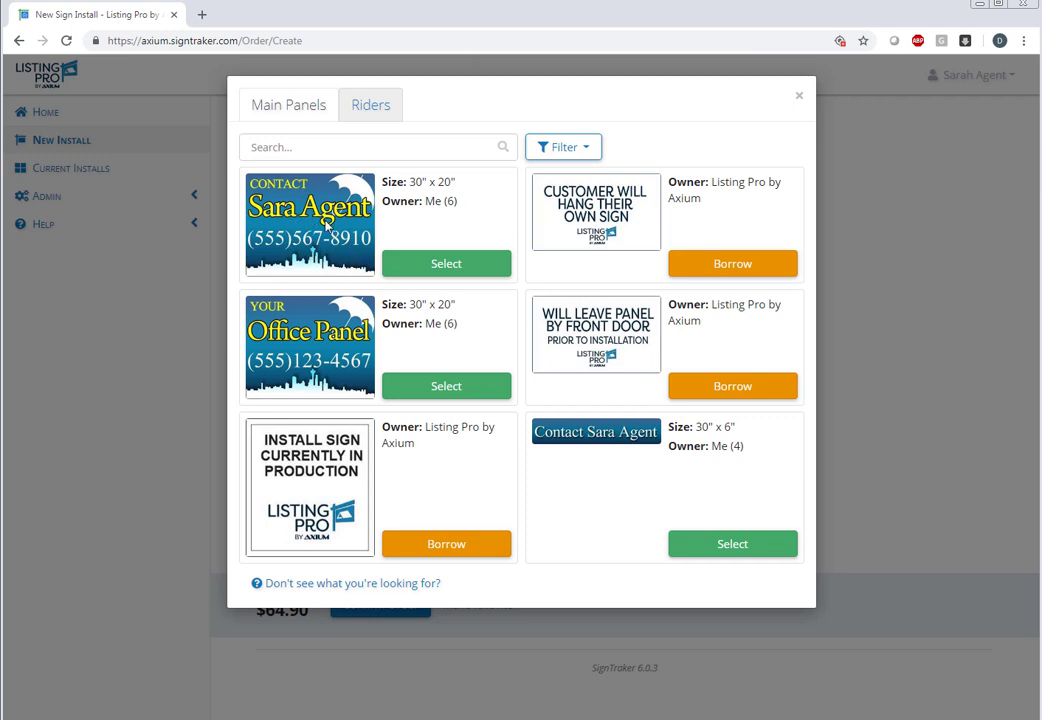
{"action": "left_click", "coordinate": [453, 267]}
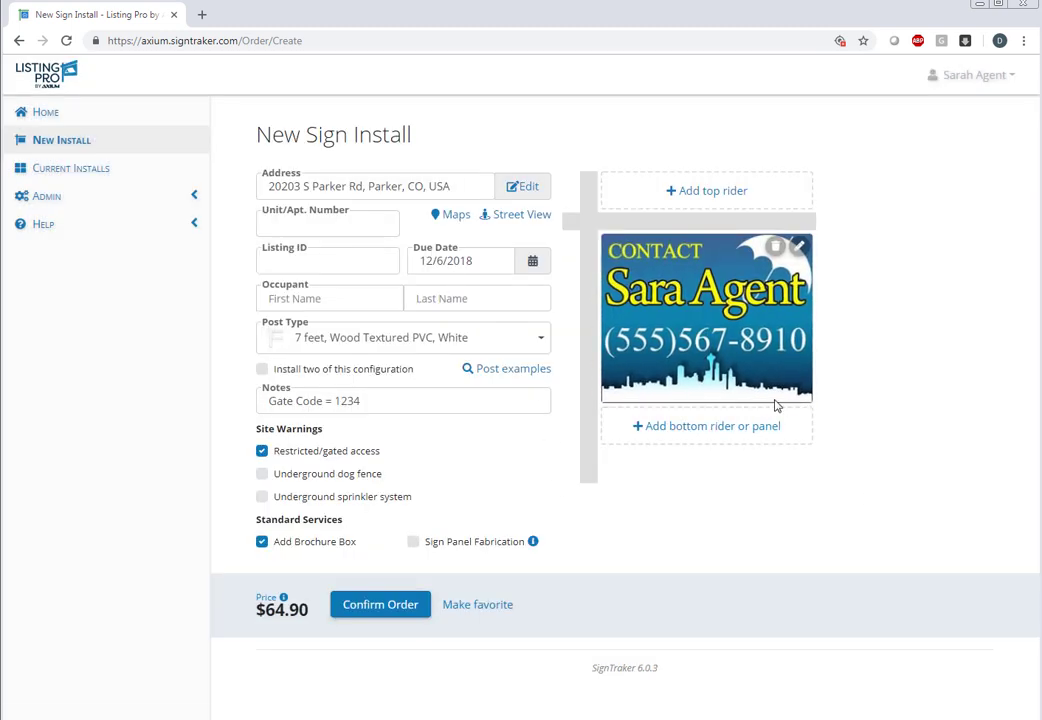
Add the phone-number bottom rider and buy a COMING SOON top rider.
{"action": "left_click", "coordinate": [712, 428]}
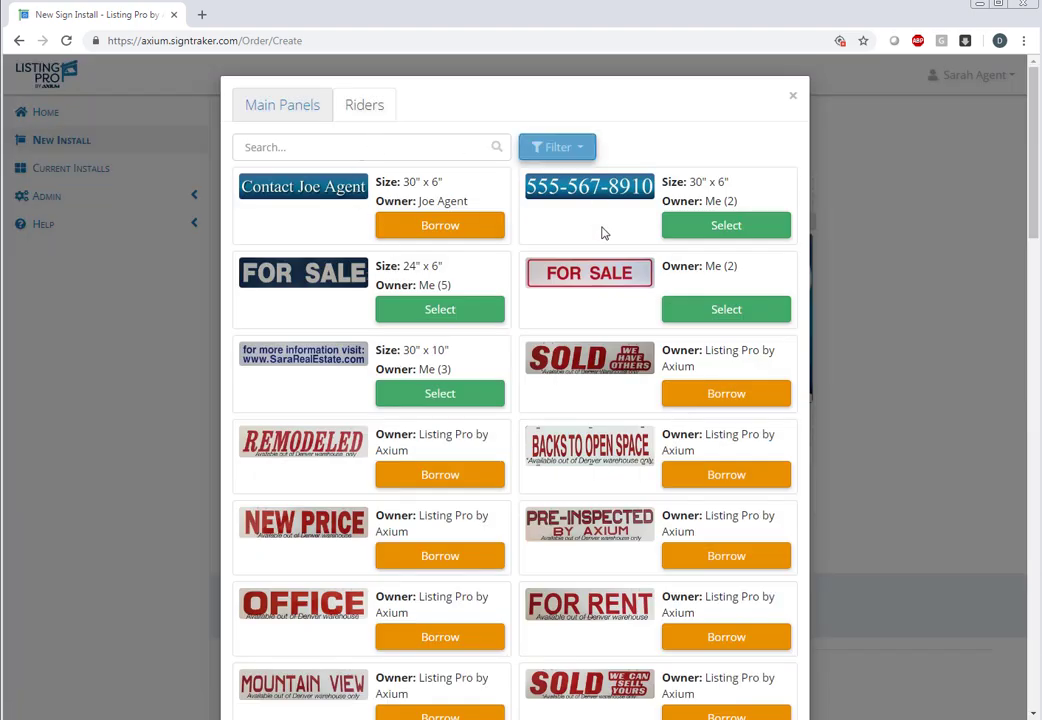
{"action": "left_click", "coordinate": [698, 229]}
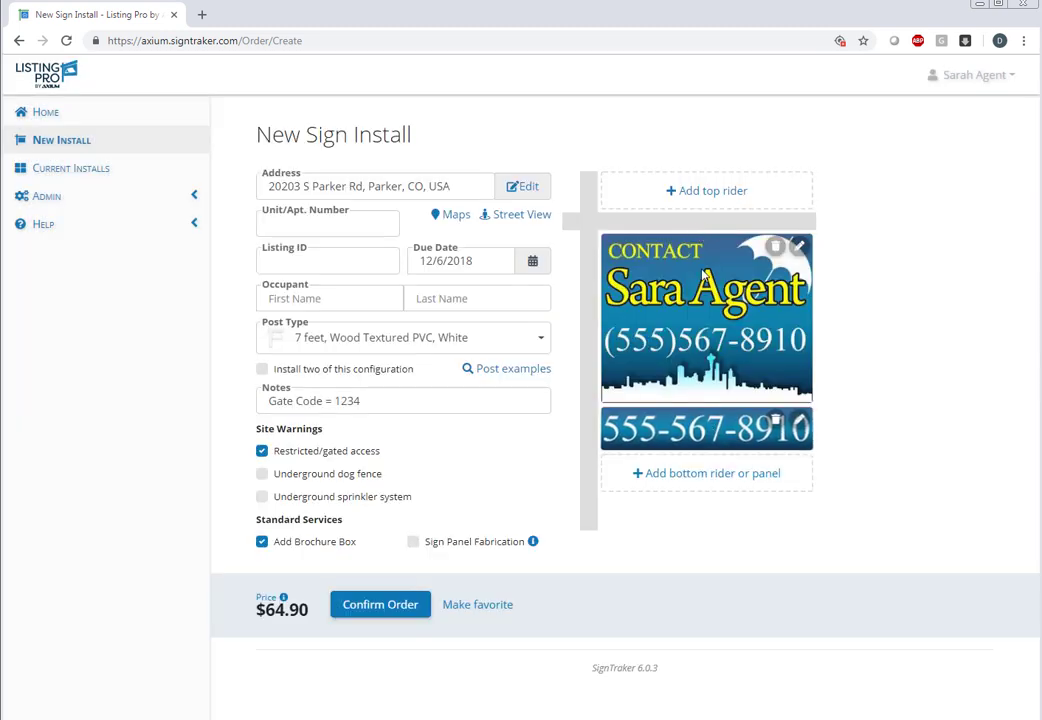
{"action": "left_click", "coordinate": [712, 192]}
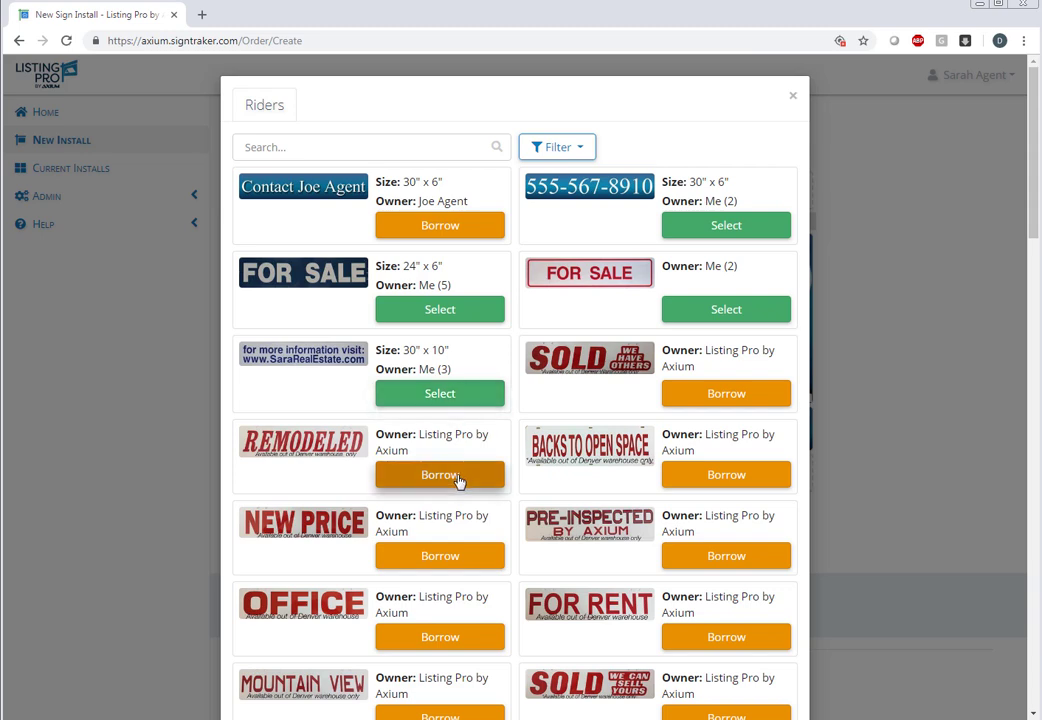
{"action": "scroll", "coordinate": [460, 482], "scroll_direction": "down", "scroll_amount": 2}
{"action": "scroll", "coordinate": [457, 486], "scroll_direction": "down", "scroll_amount": 2}
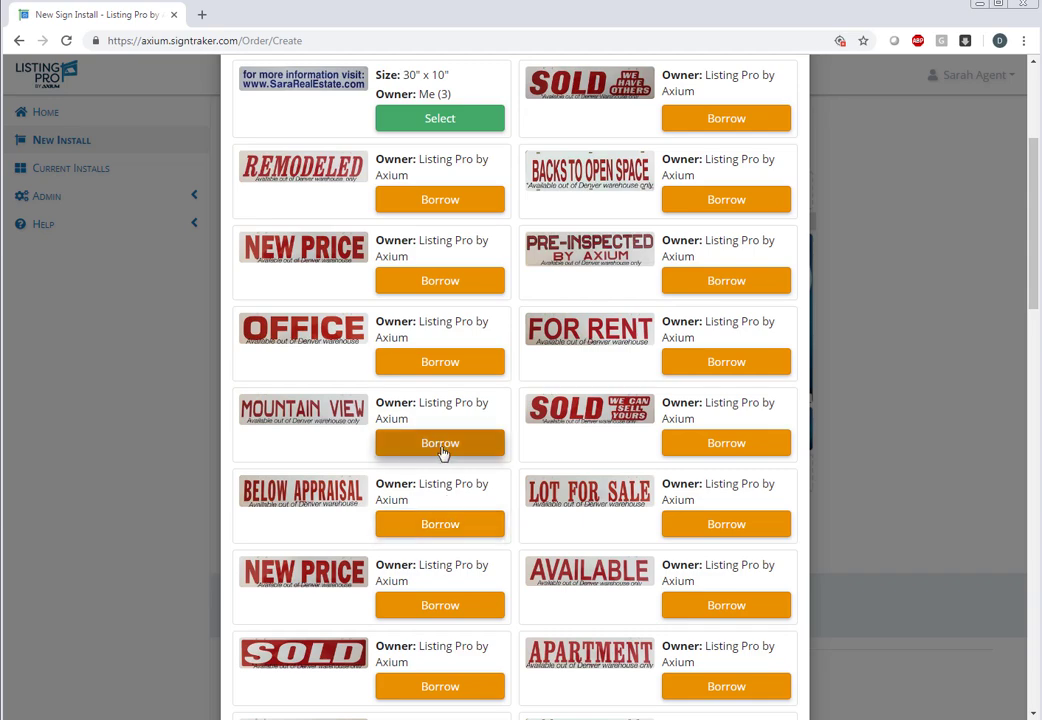
{"action": "scroll", "coordinate": [441, 440], "scroll_direction": "up", "scroll_amount": 4}
{"action": "left_click", "coordinate": [488, 147]}
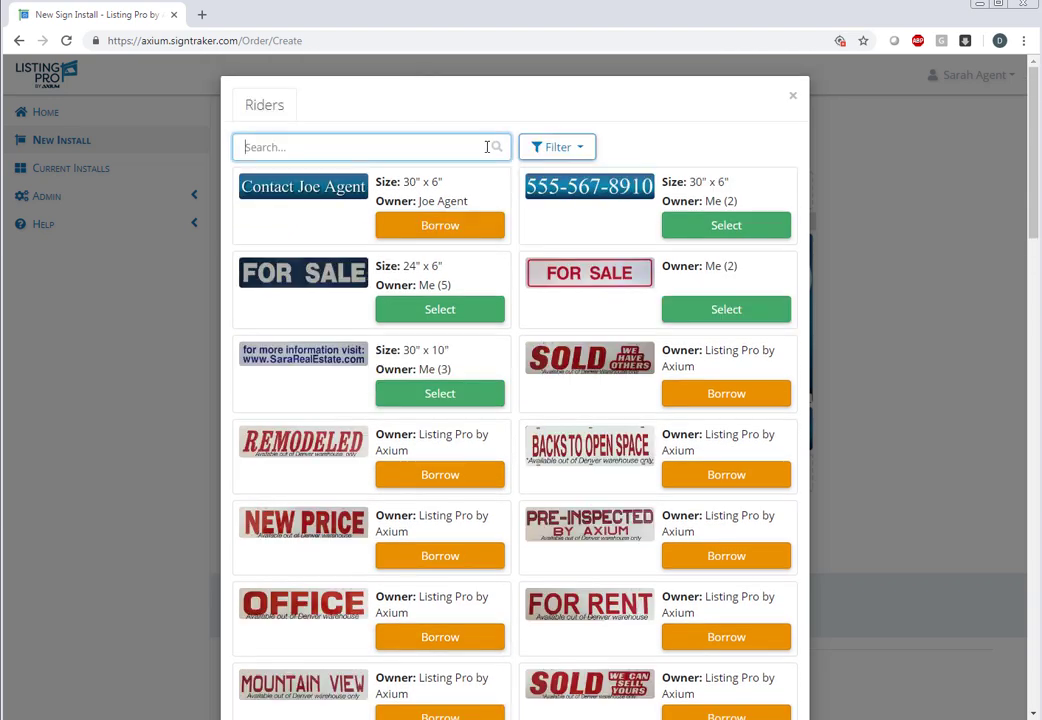
{"action": "type", "text": "comin"}
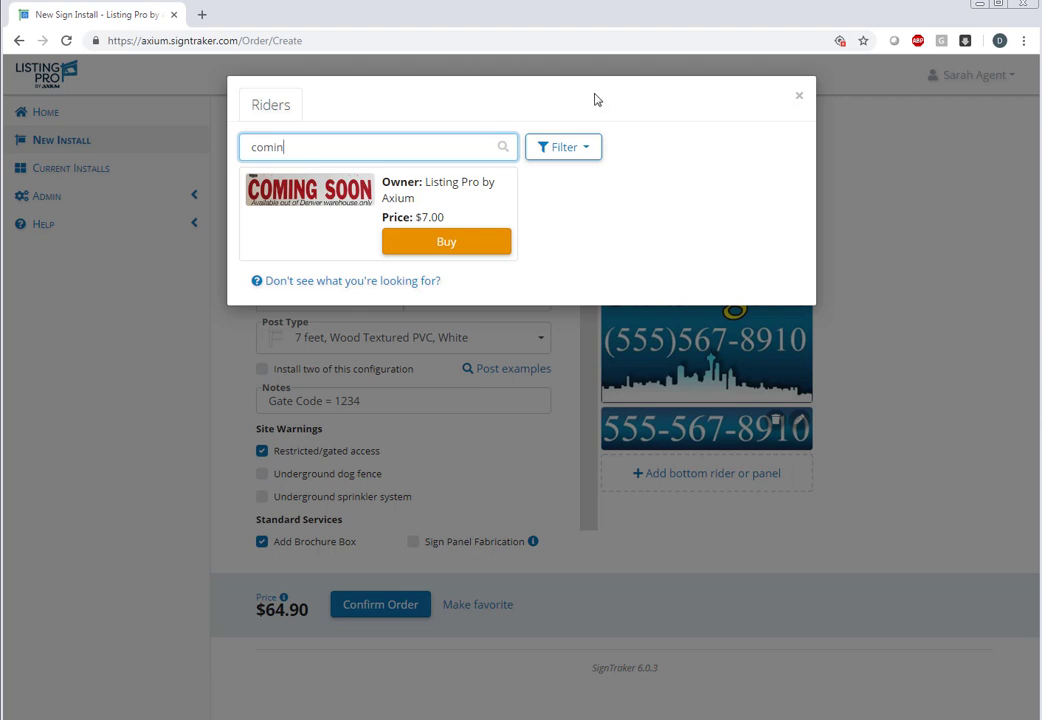
{"action": "left_click", "coordinate": [446, 243]}
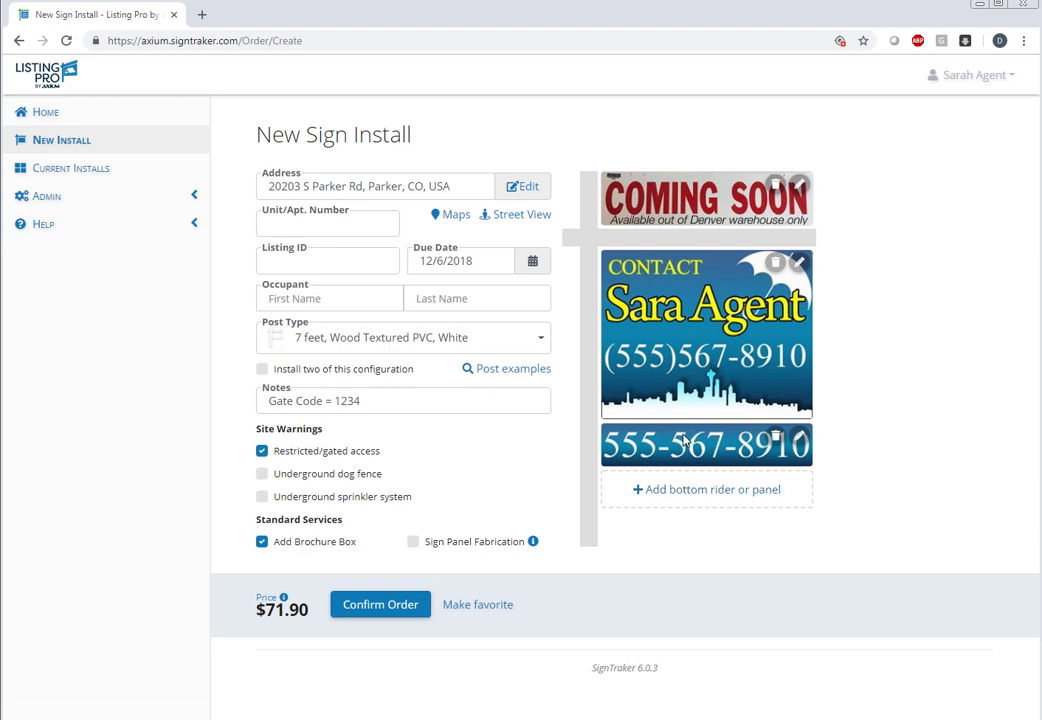
Borrow the ACREAGE rider as a second bottom rider, bringing the price to $71.90.
{"action": "left_click", "coordinate": [687, 500]}
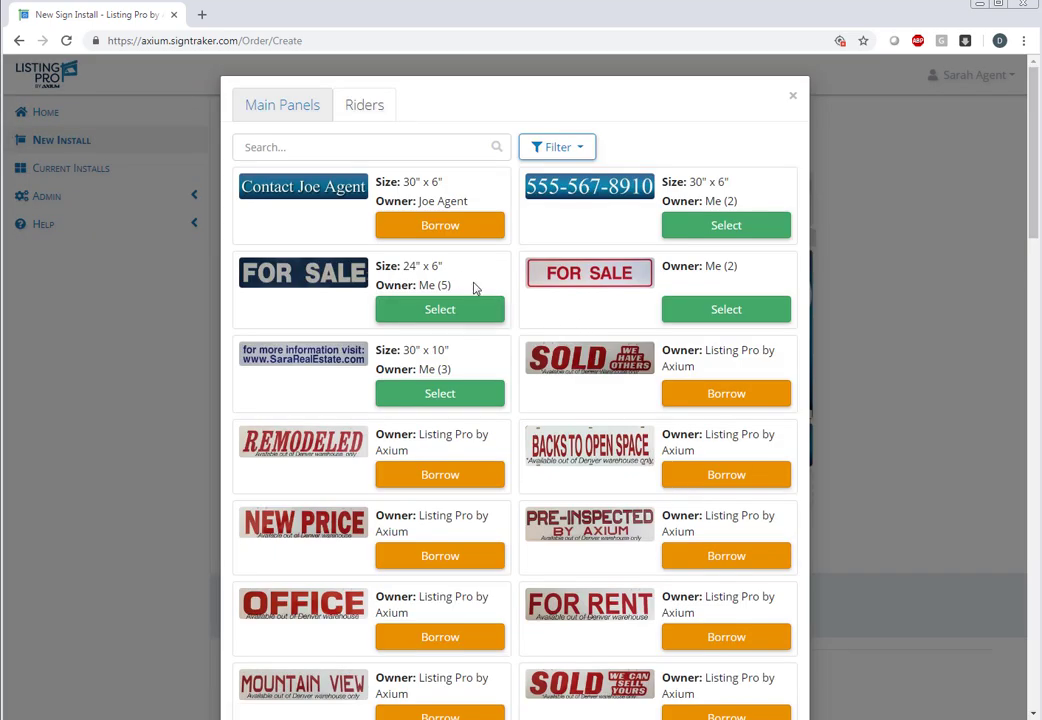
{"action": "scroll", "coordinate": [540, 452], "scroll_direction": "down", "scroll_amount": 4}
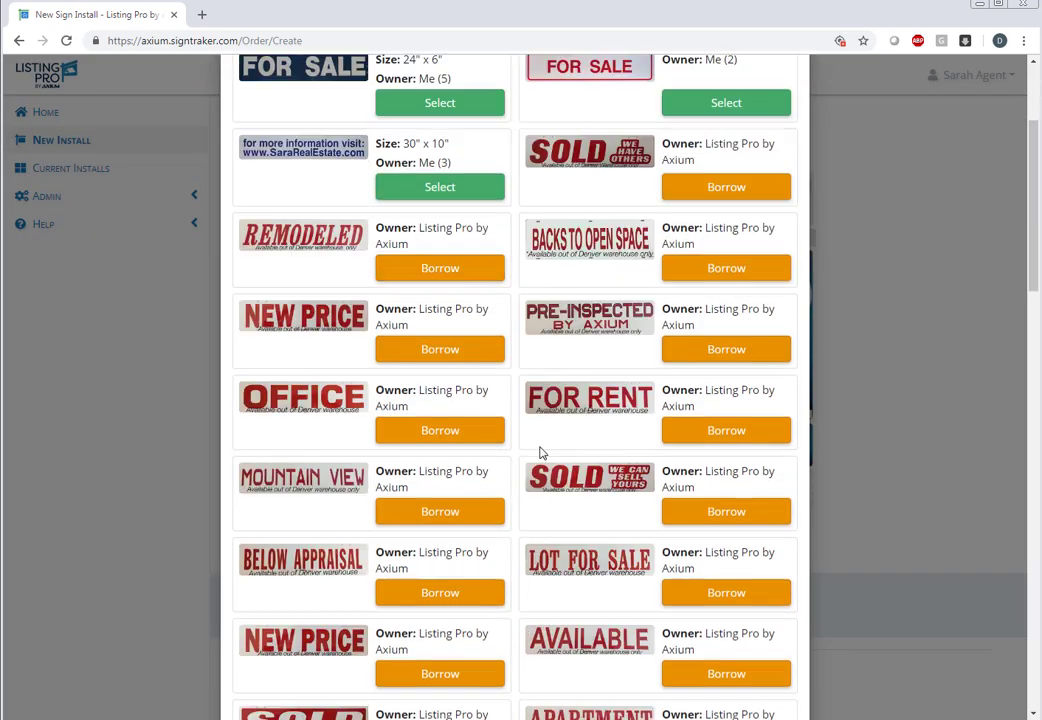
{"action": "scroll", "coordinate": [540, 452], "scroll_direction": "down", "scroll_amount": 3}
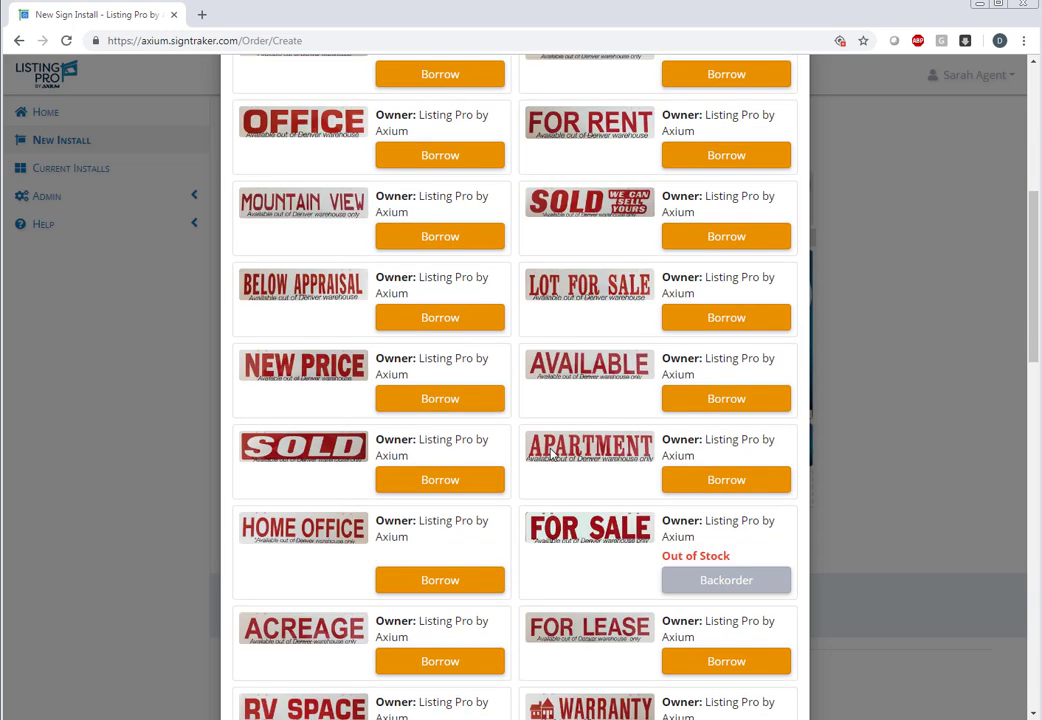
{"action": "left_click", "coordinate": [437, 594]}
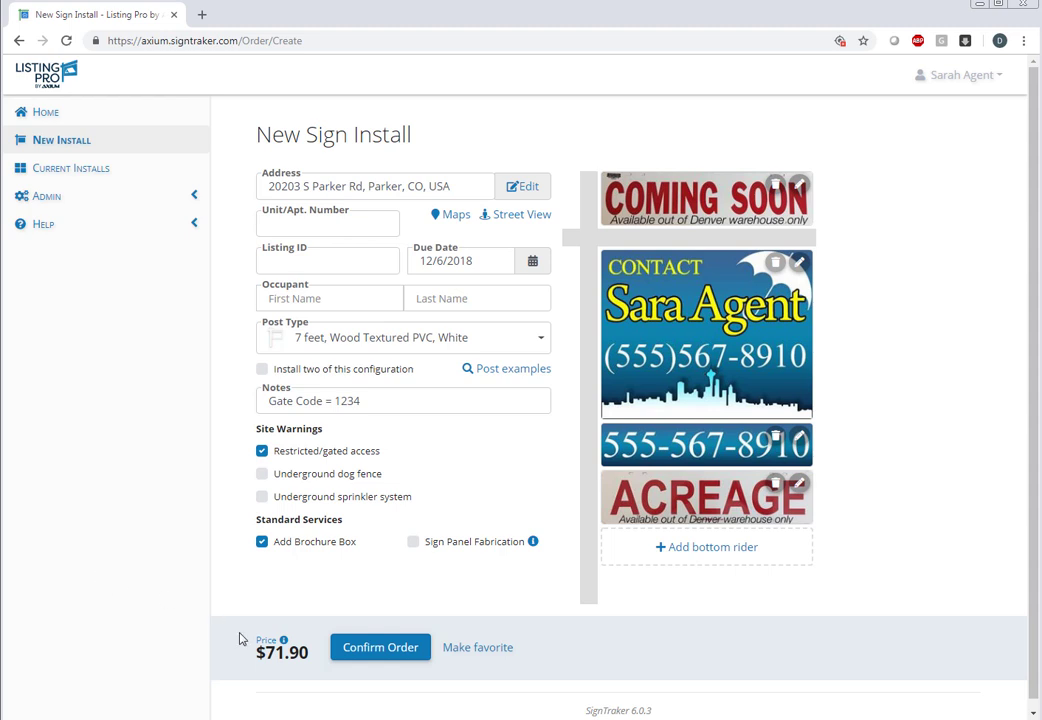
Check the price breakdown and delete the agent's main panel from the sign.
{"action": "left_click", "coordinate": [283, 642]}
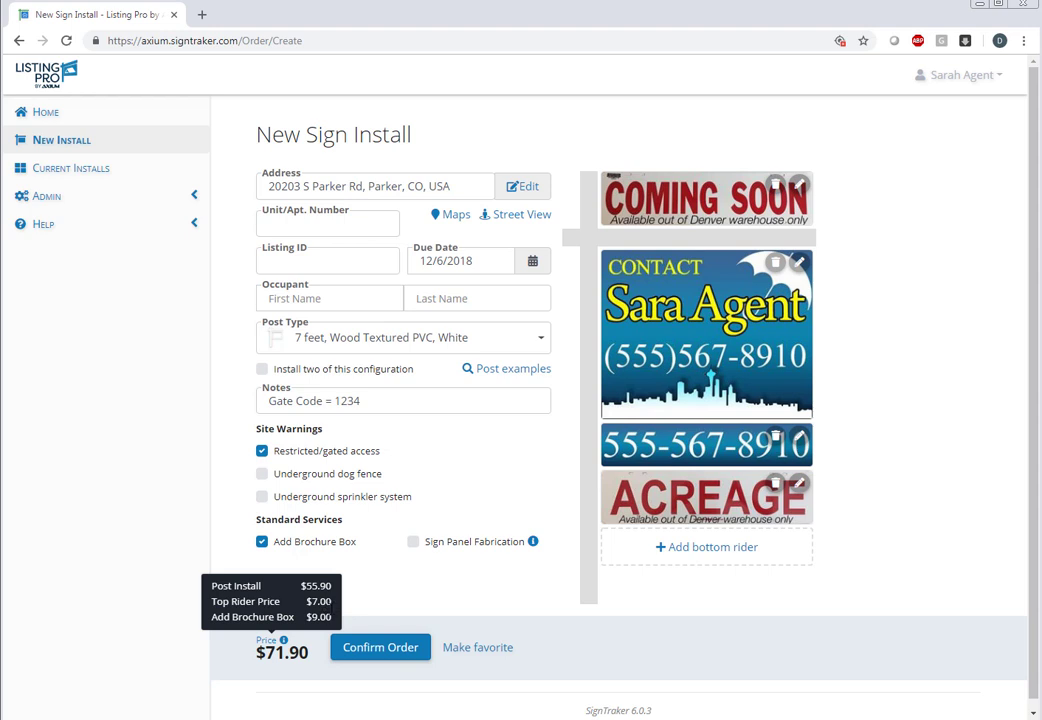
{"action": "left_click", "coordinate": [388, 595]}
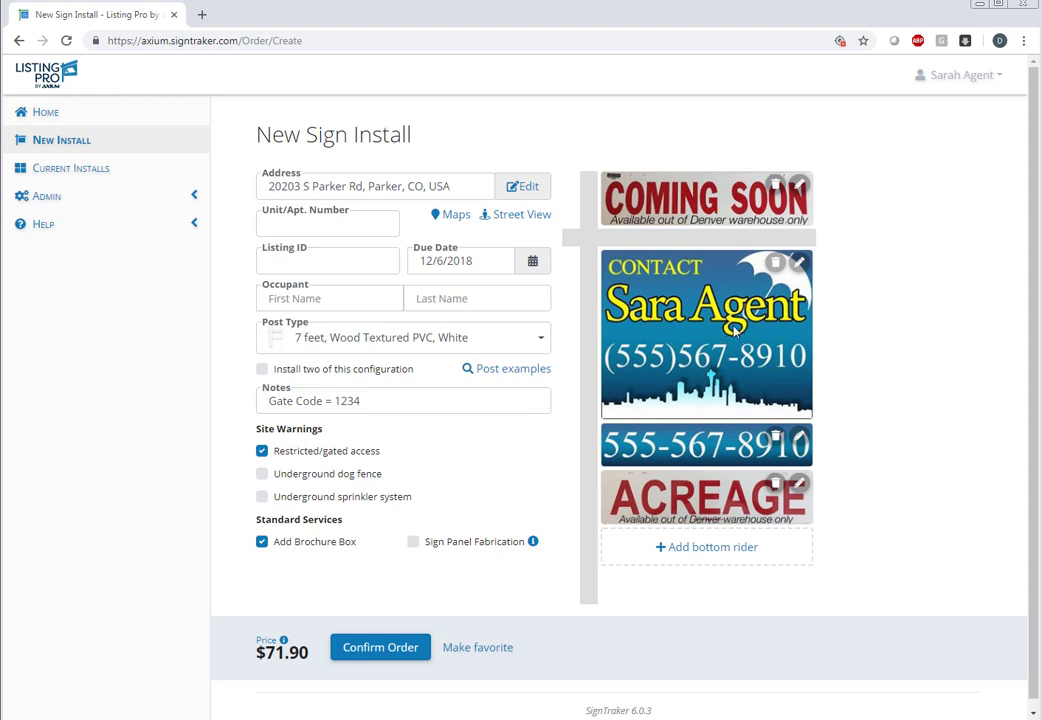
{"action": "left_click", "coordinate": [776, 263]}
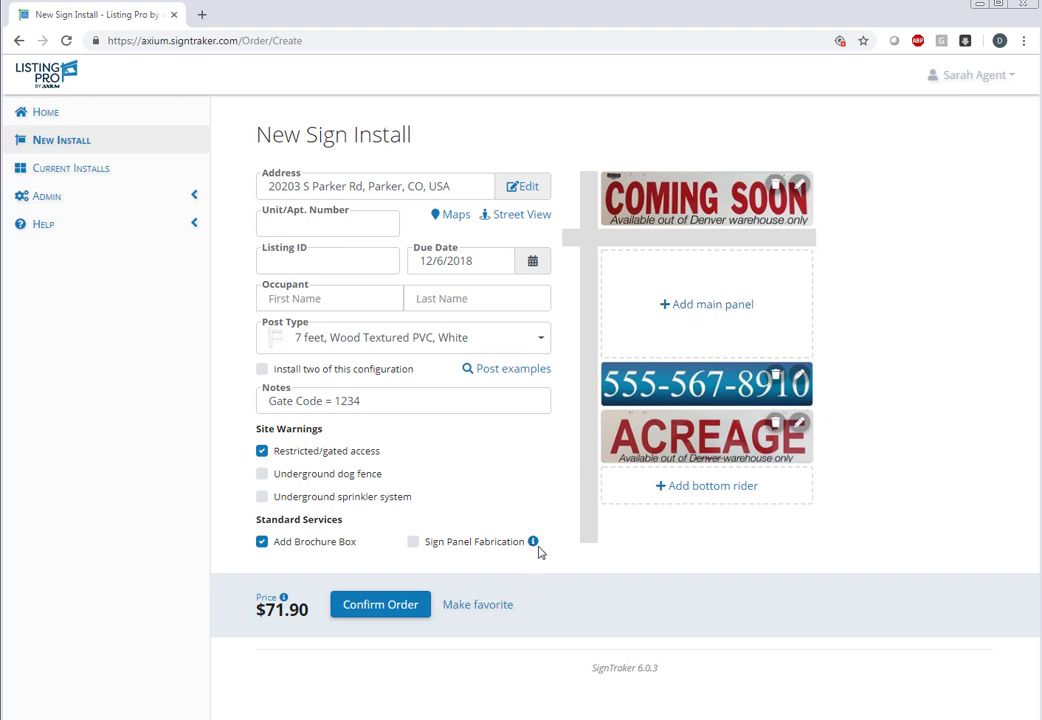
Add Sign Panel Fabrication for $50.00, bringing the price to $121.90.
{"action": "left_click", "coordinate": [413, 543]}
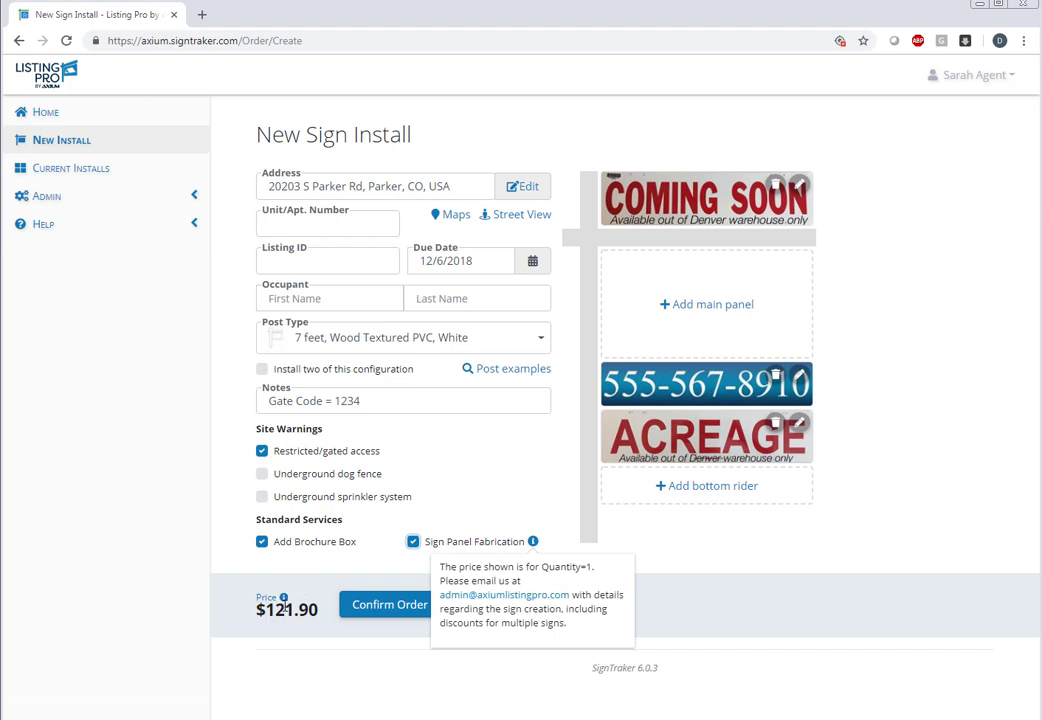
{"action": "mouse_move", "coordinate": [284, 600]}
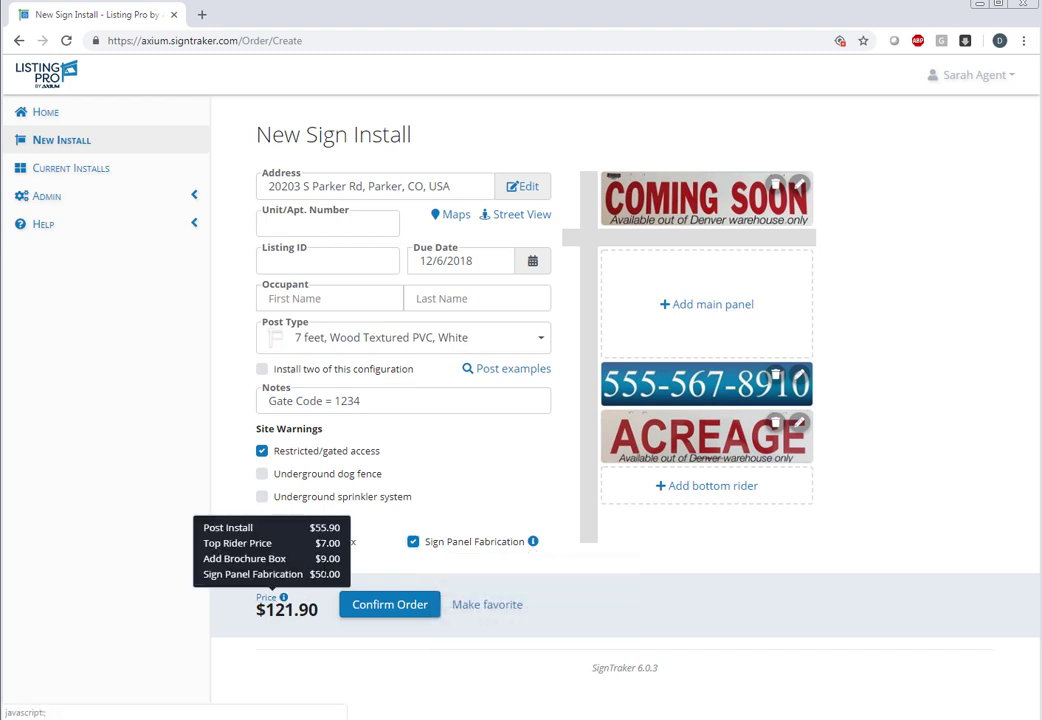
{"action": "left_click_drag", "start_coordinate": [341, 574], "coordinate": [320, 574]}
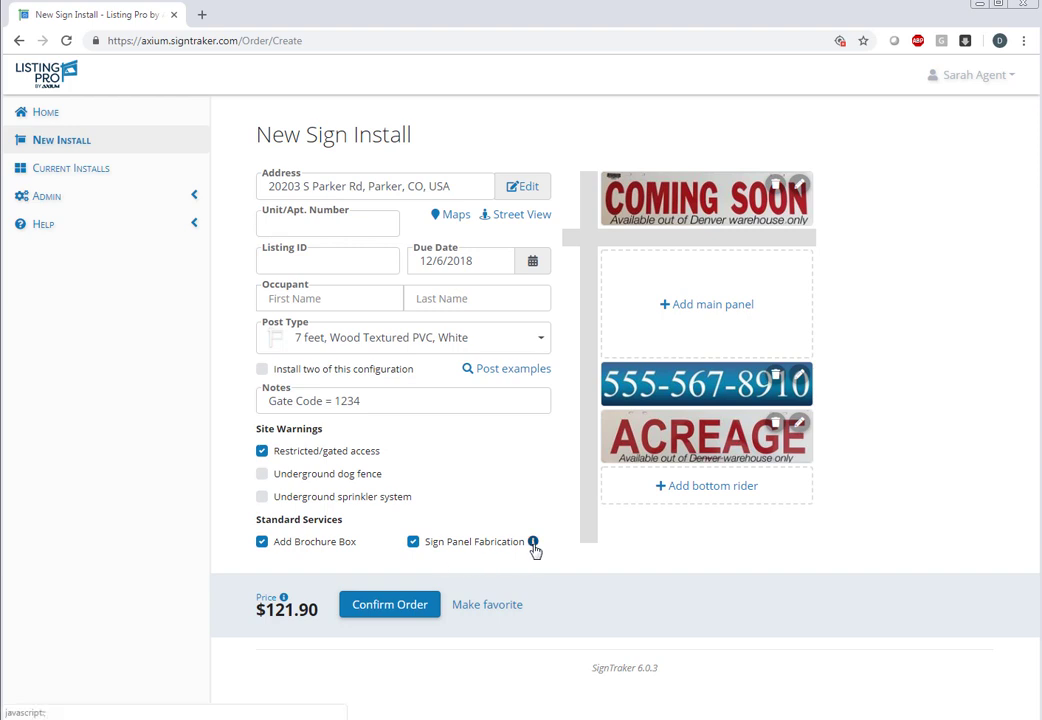
{"action": "mouse_move", "coordinate": [534, 546]}
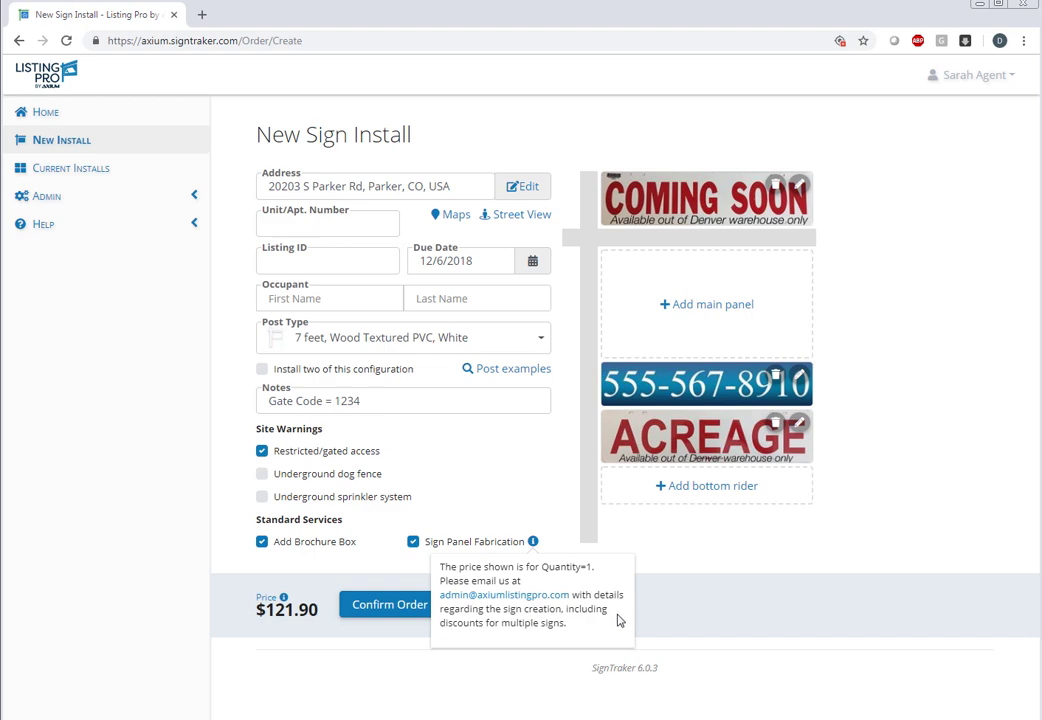
Try the sign-in-production and customer-hangs-own-sign panels as main panel, removing each.
{"action": "left_click", "coordinate": [701, 306]}
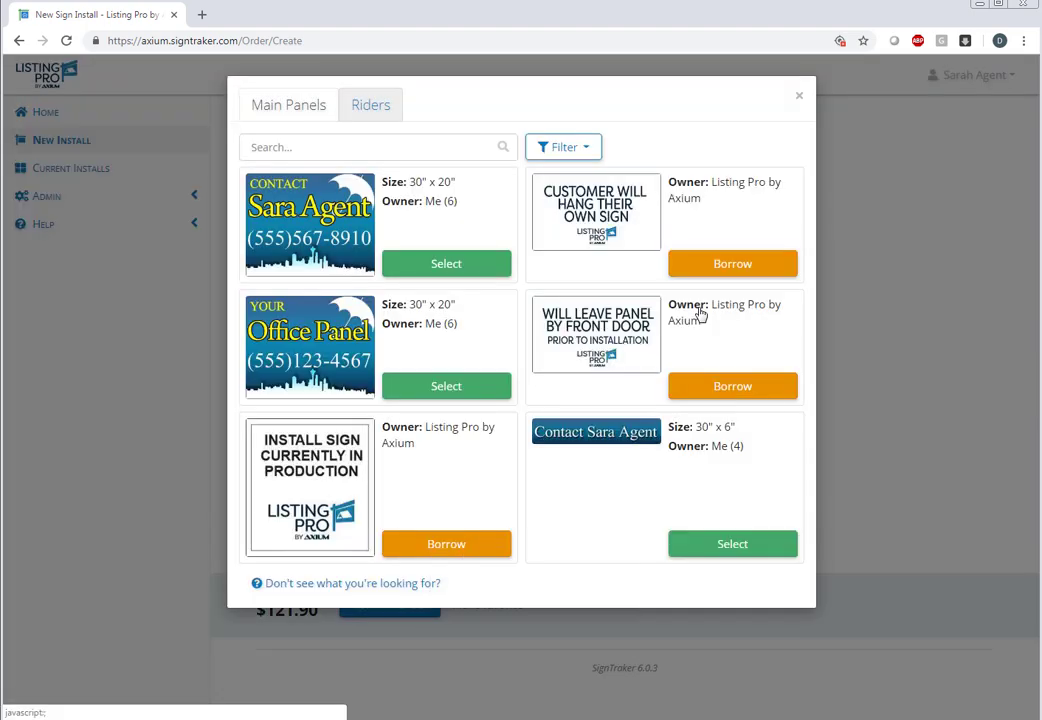
{"action": "left_click", "coordinate": [432, 548]}
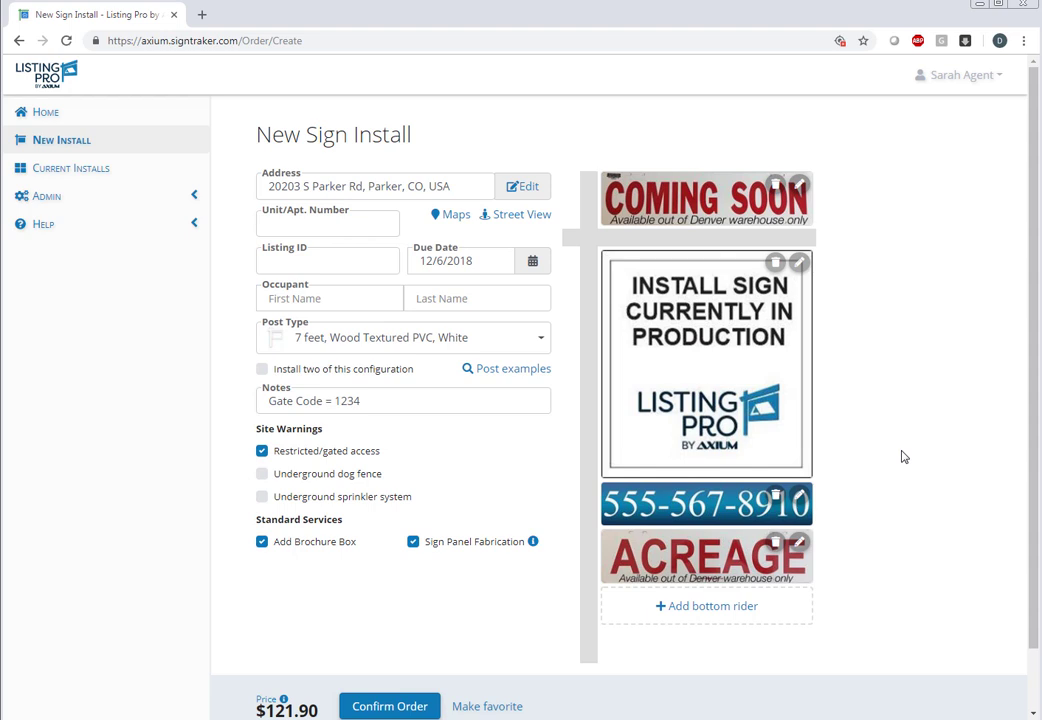
{"action": "left_click", "coordinate": [776, 266]}
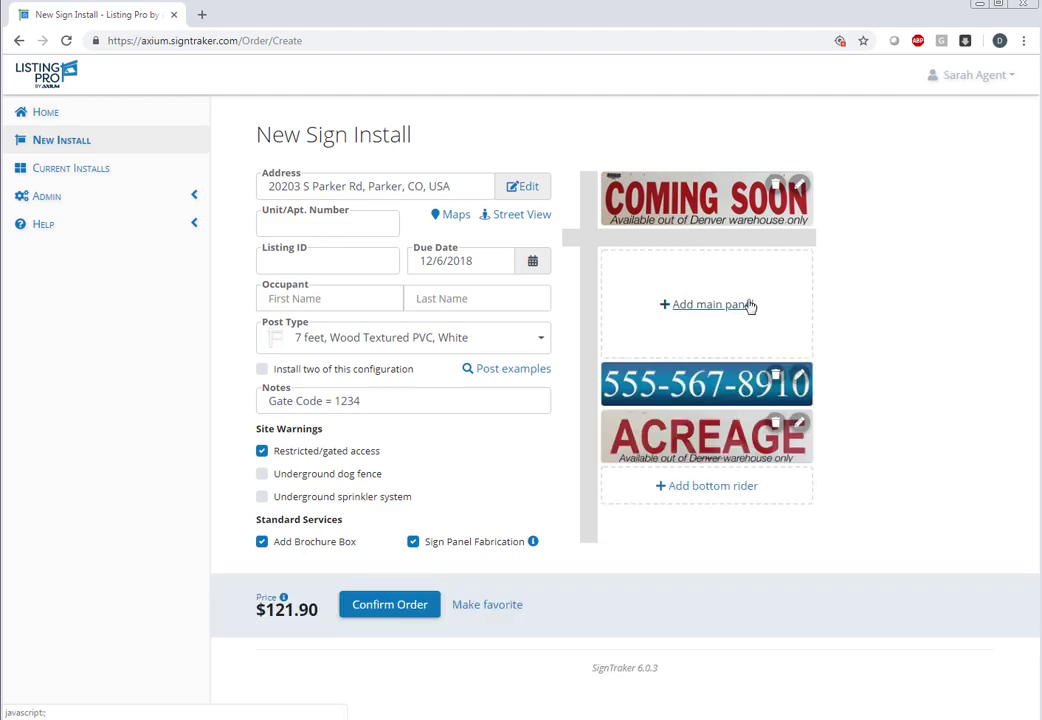
{"action": "left_click", "coordinate": [748, 305]}
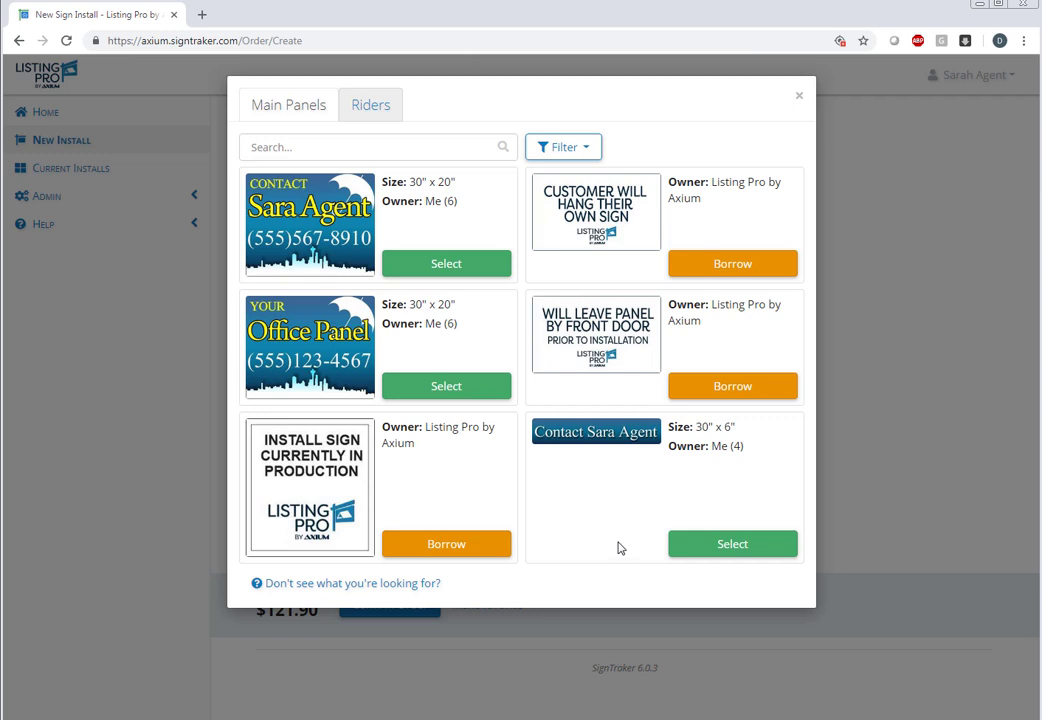
{"action": "left_click", "coordinate": [732, 264]}
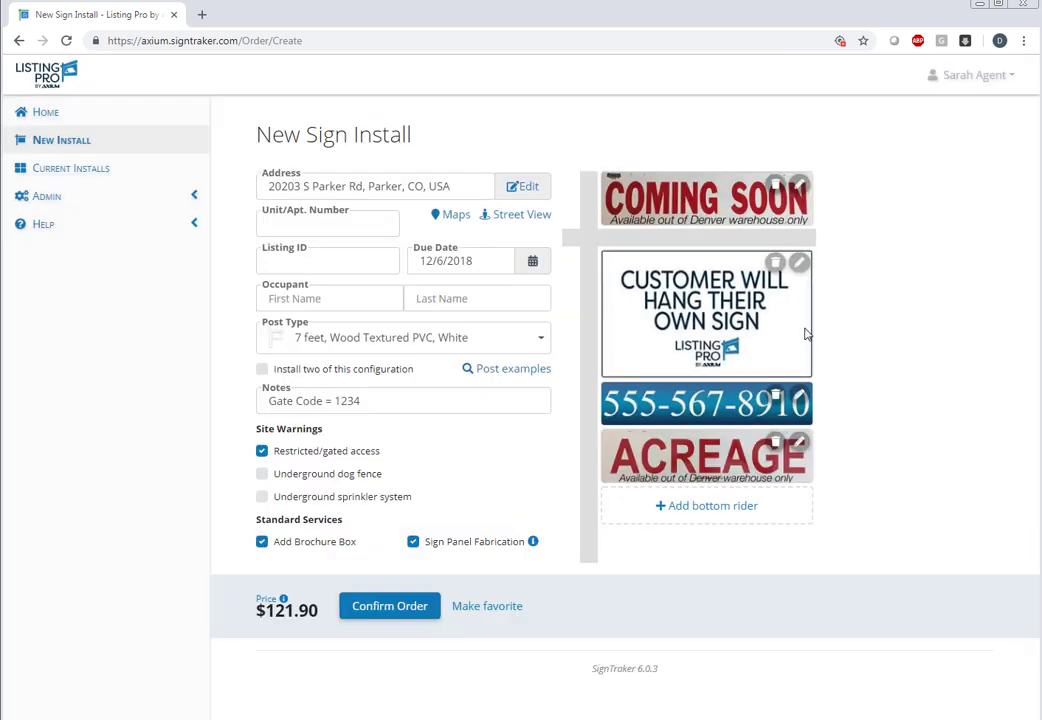
{"action": "left_click", "coordinate": [776, 262]}
Restore the agent's 30" x 20" contact panel as the sign's main panel.
{"action": "left_click", "coordinate": [698, 305]}
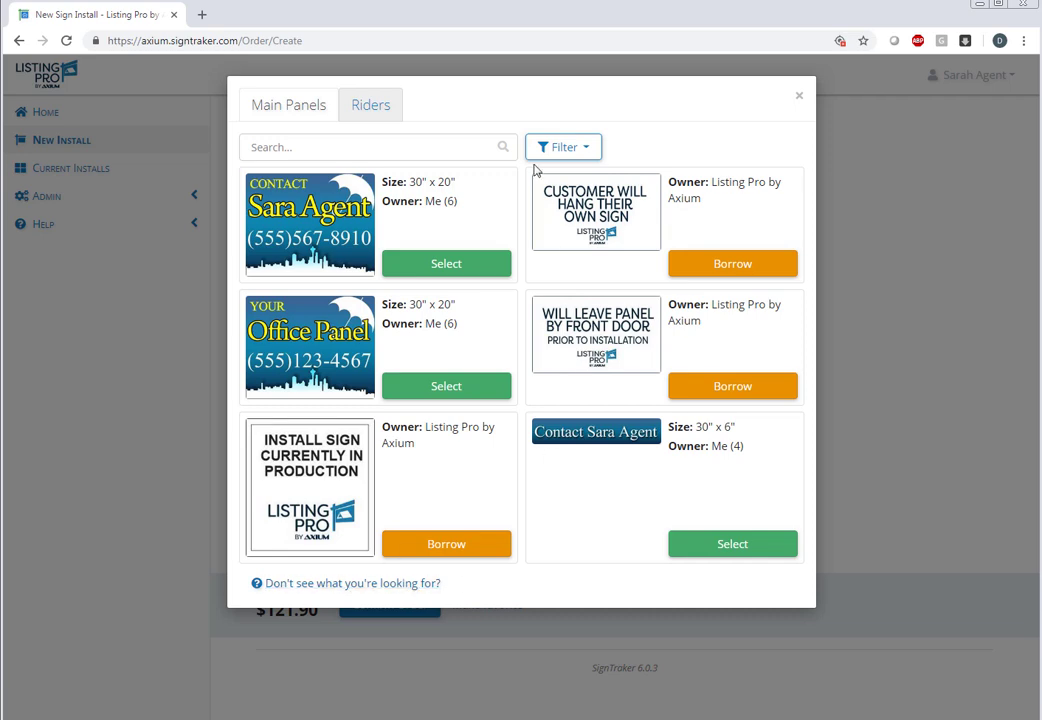
{"action": "left_click", "coordinate": [392, 117]}
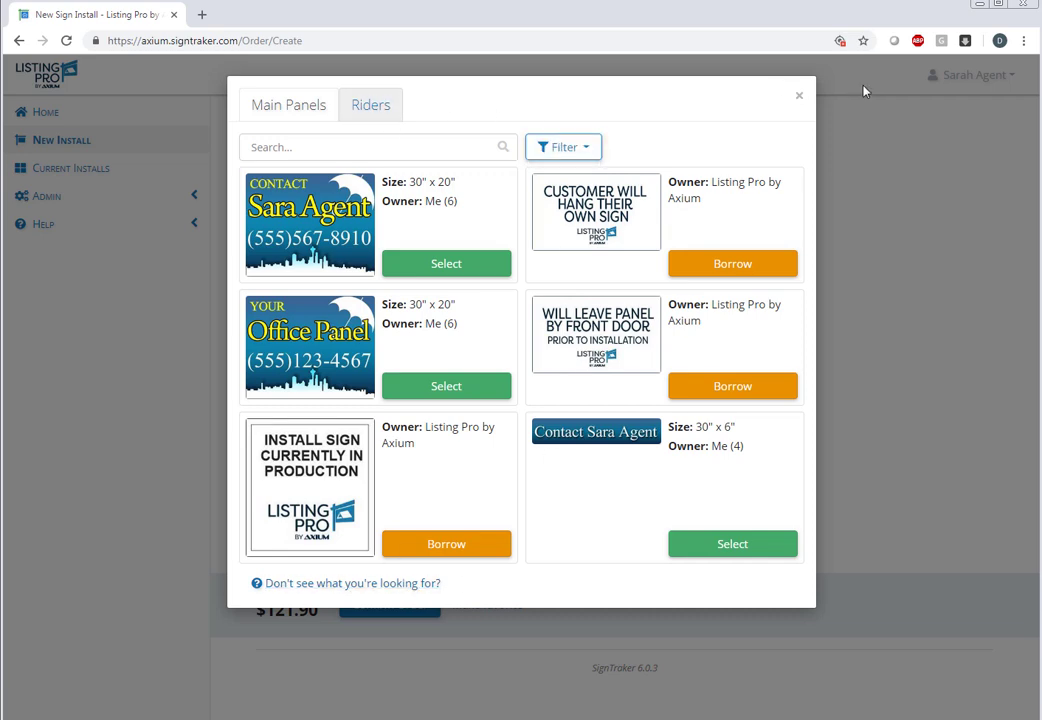
{"action": "left_click", "coordinate": [436, 265]}
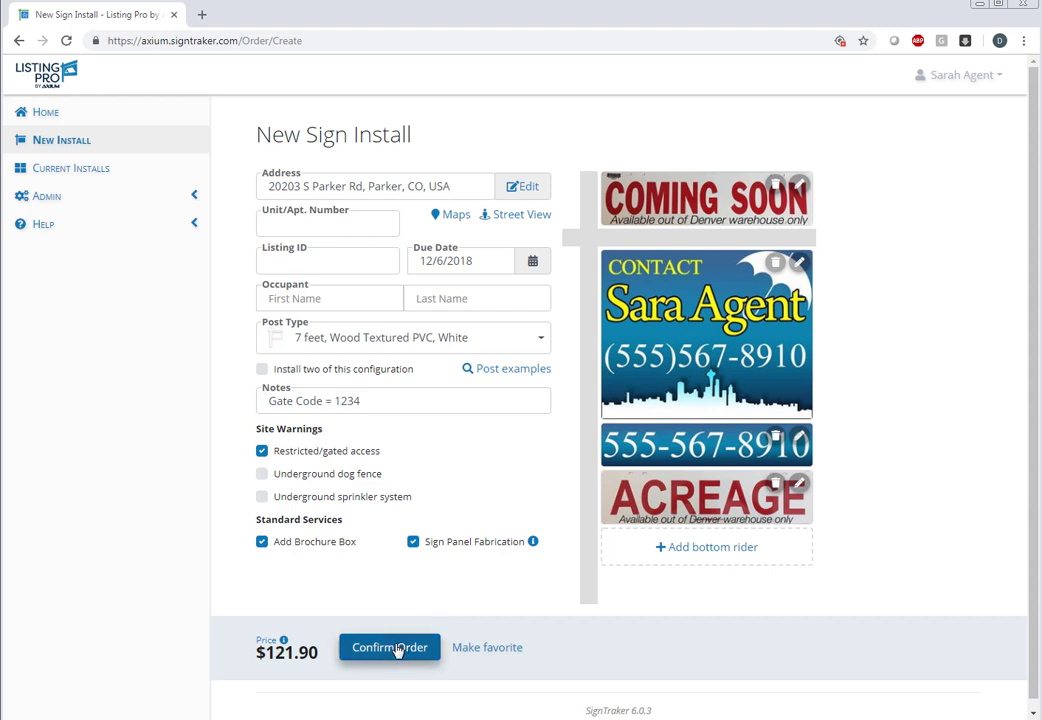
Save the sign setup as favorite 'Country Arrangement' and submit the $121.90 install order.
{"action": "left_click", "coordinate": [490, 648]}
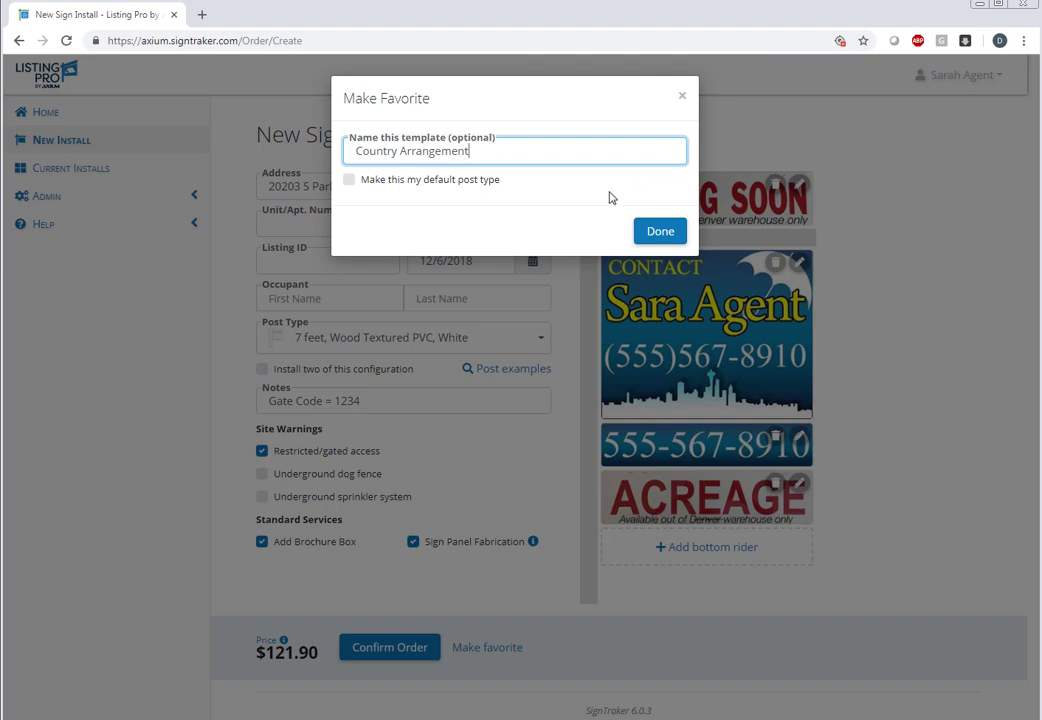
{"action": "left_click", "coordinate": [651, 233]}
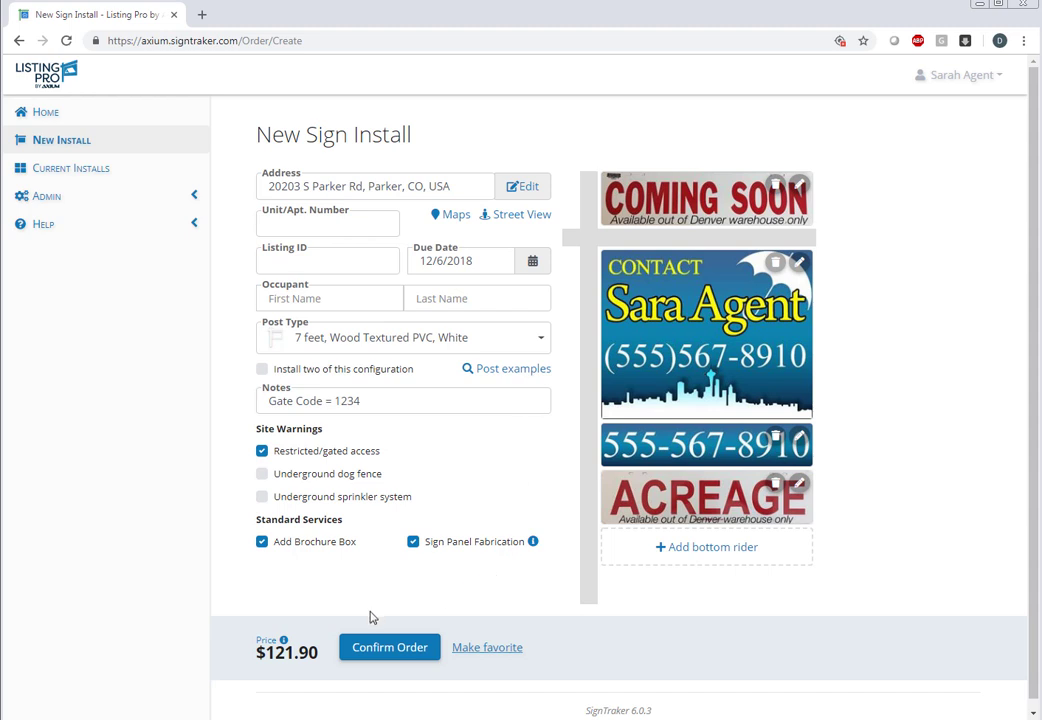
{"action": "left_click", "coordinate": [386, 657]}
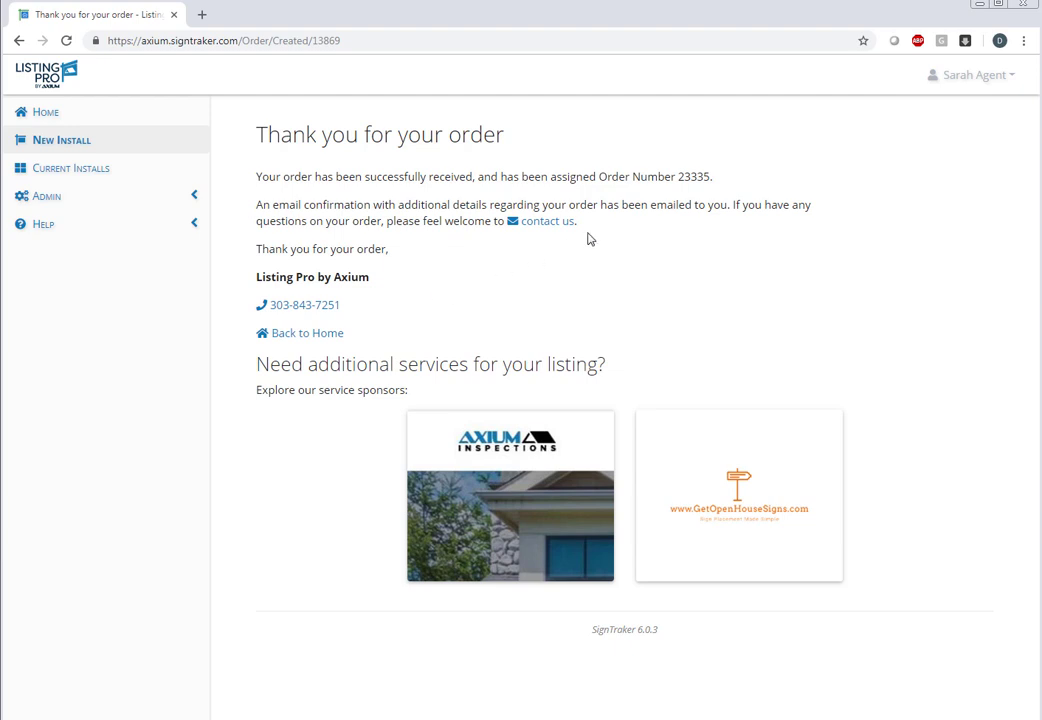
{"action": "double_click", "coordinate": [687, 179]}
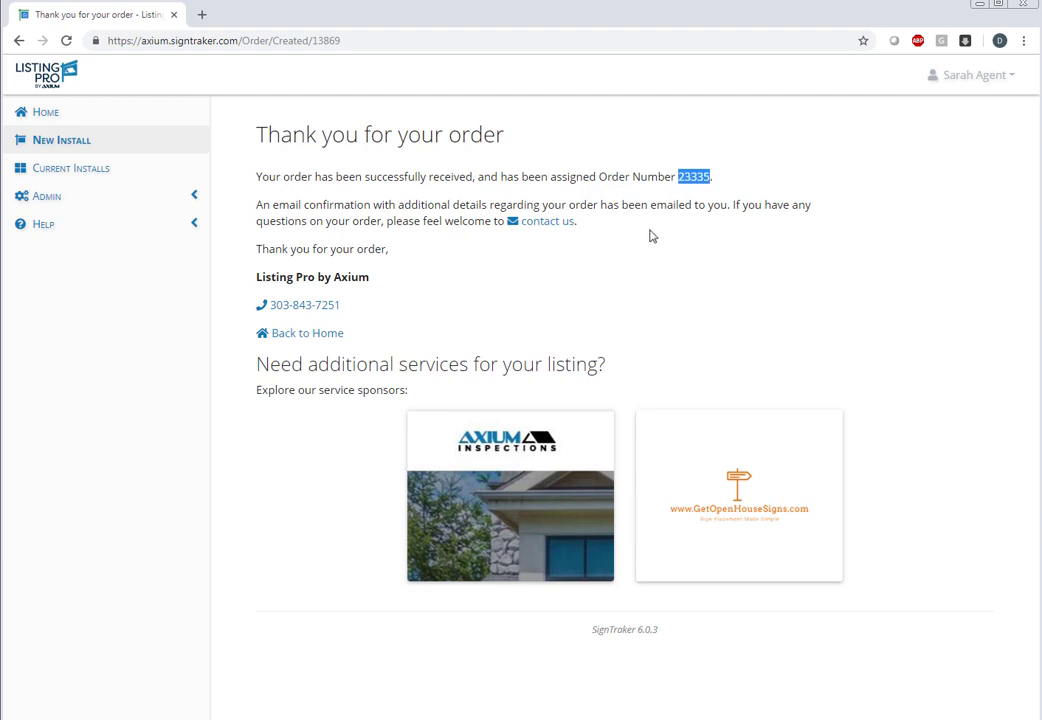